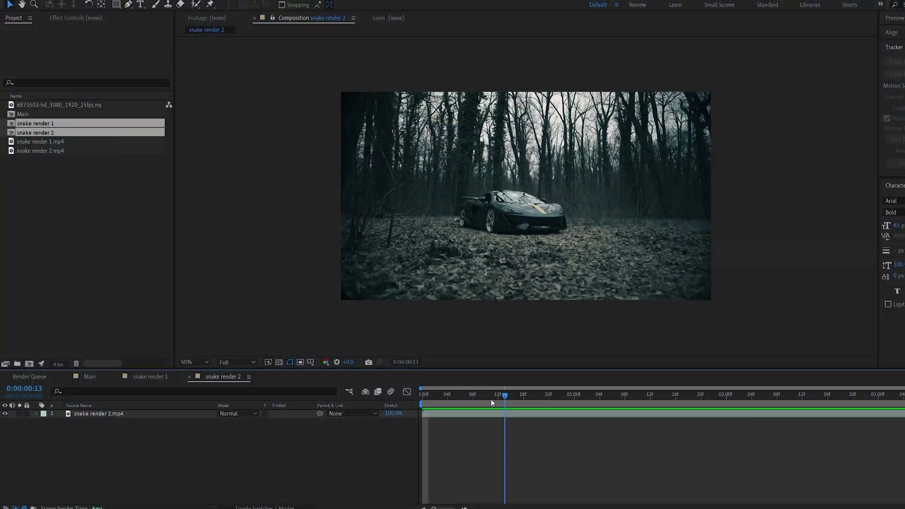
# Step: Play and scrub through the snake render 2 and snake render 1 compositions to examine the finished snake shots
pyautogui.moveTo(491, 401); pyautogui.dragTo(410, 403)
pyautogui.press('space')
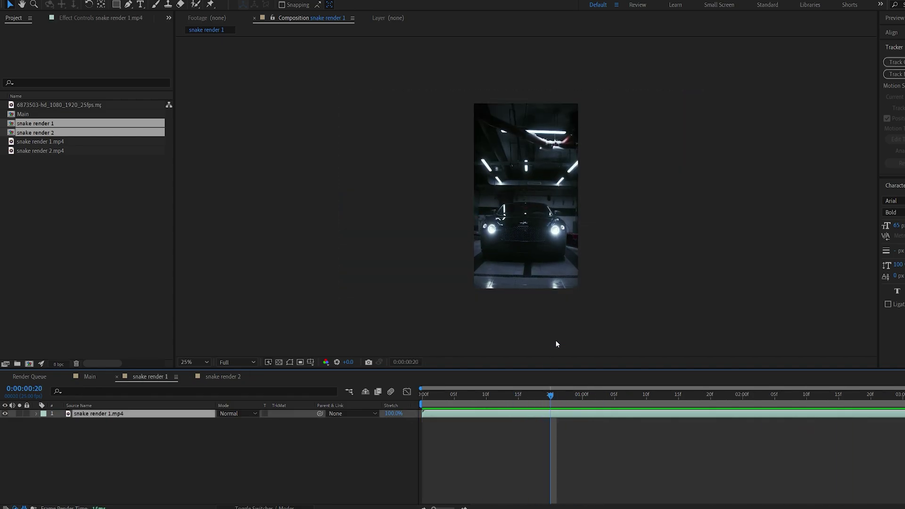
pyautogui.scroll(4, 562, 246)
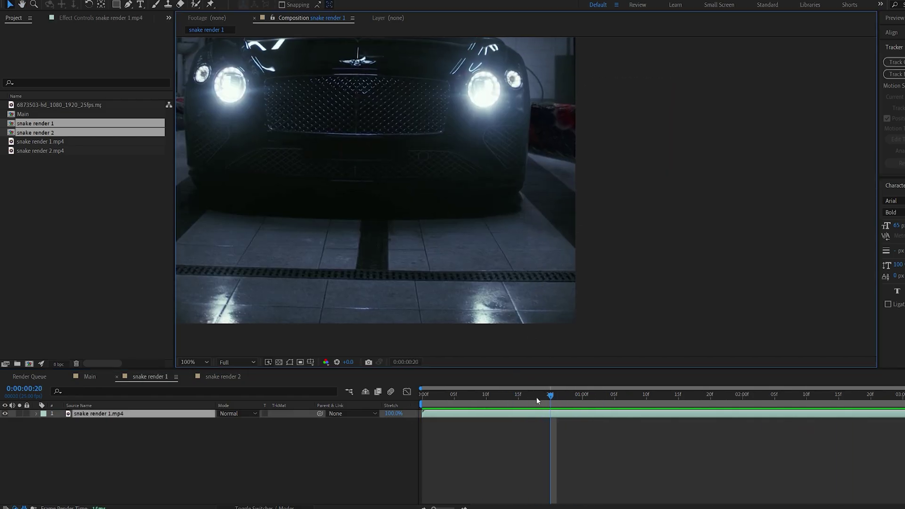
pyautogui.moveTo(537, 398); pyautogui.dragTo(585, 394)
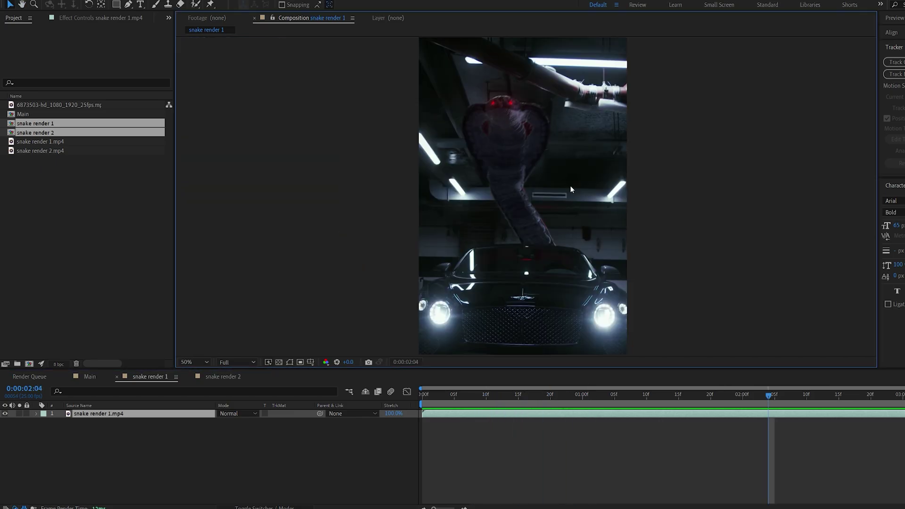
pyautogui.moveTo(772, 397); pyautogui.dragTo(795, 396)
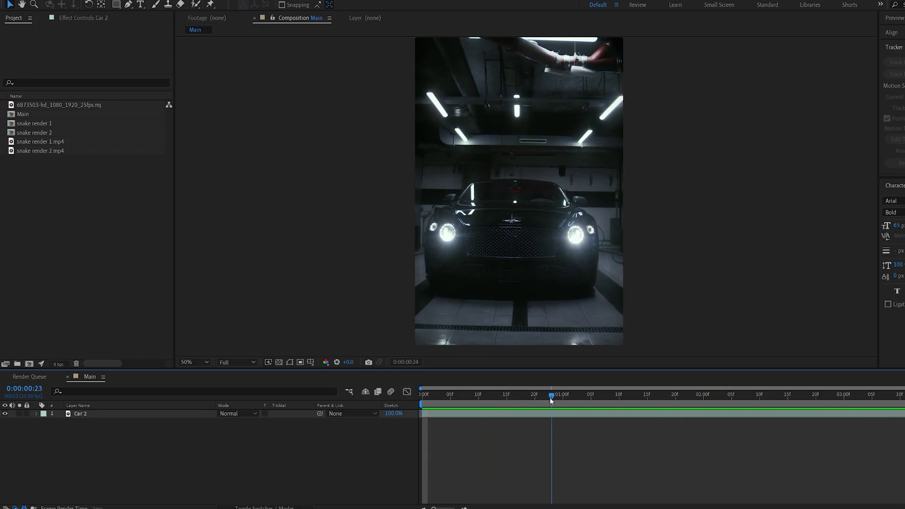
# Step: Add a null object to the Main composition at its first frame
pyautogui.press('space')
pyautogui.rightClick(320, 444)
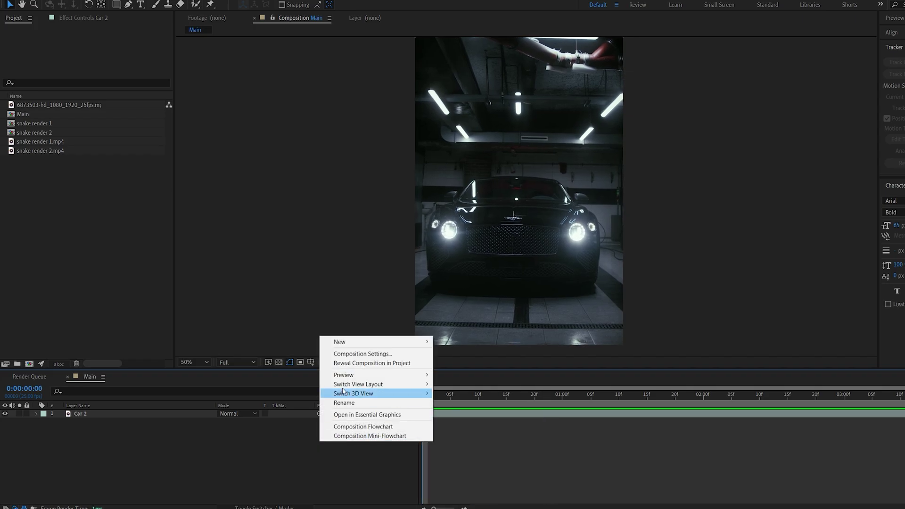
pyautogui.moveTo(339, 342)
pyautogui.click(453, 382)
# Step: Track the motion of the Car 2 layer with the track point placed on the hood emblem, analyzing to the end
pyautogui.click(84, 425)
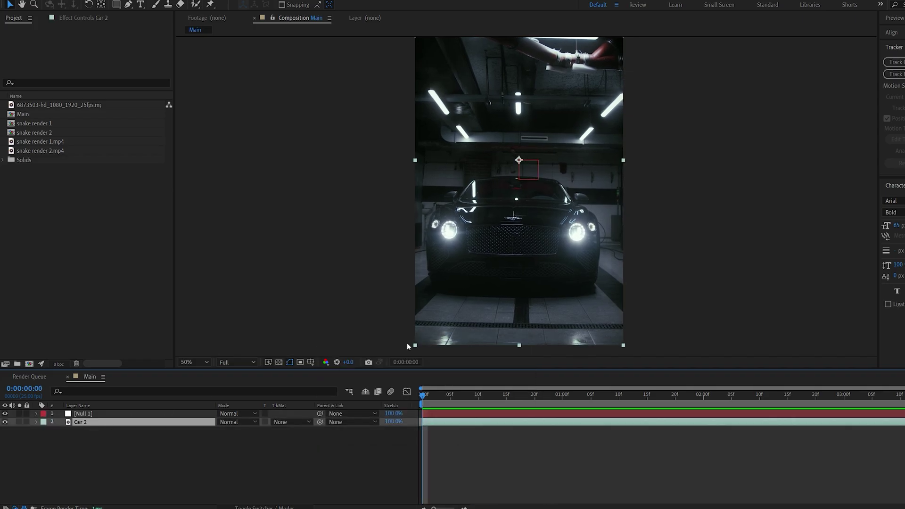
pyautogui.click(894, 74)
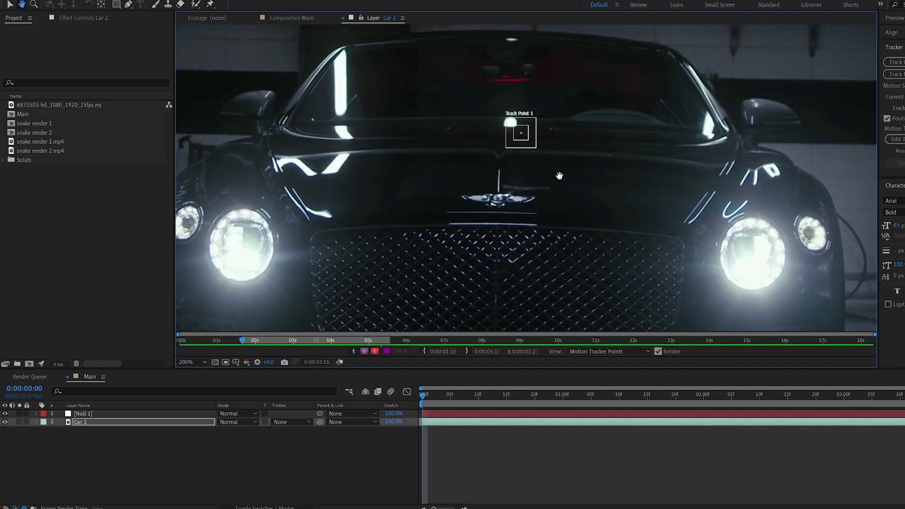
pyautogui.moveTo(515, 209); pyautogui.dragTo(514, 210)
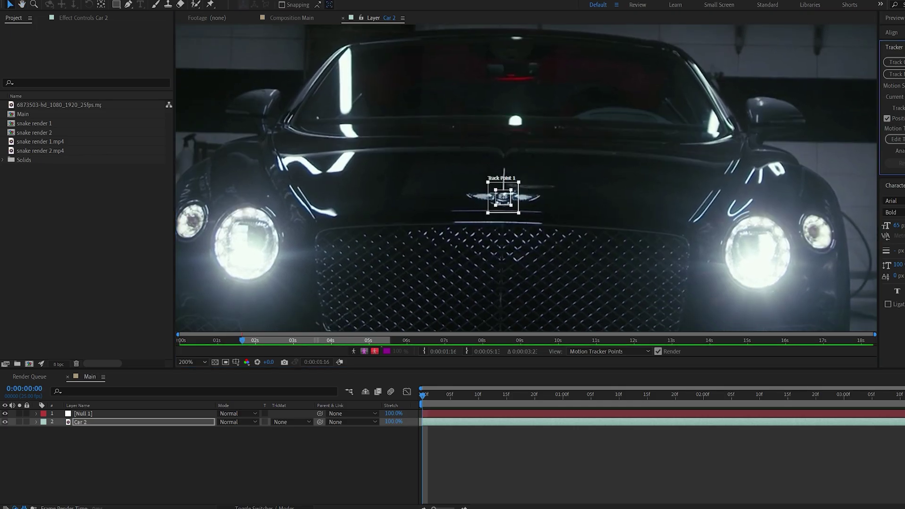
pyautogui.click(904, 151)
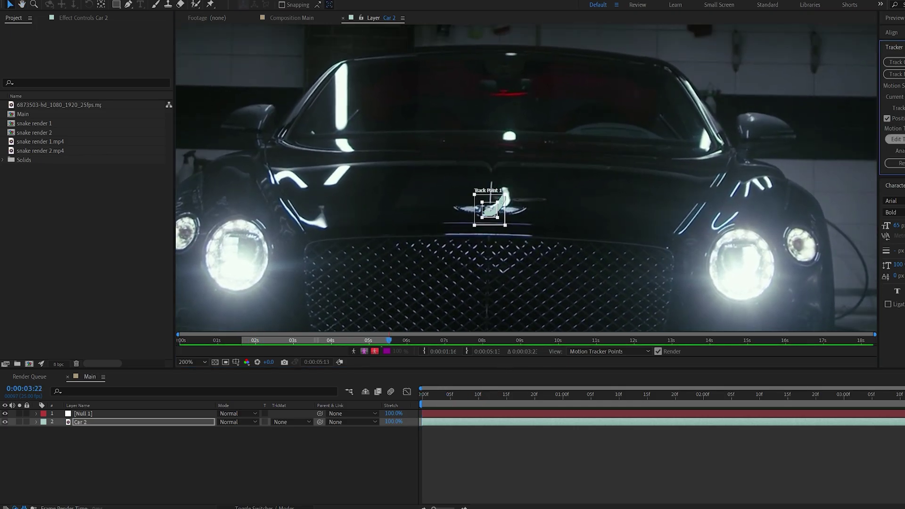
# Step: Set Null 1 as the motion target and apply the car's tracking data to it
pyautogui.click(899, 139)
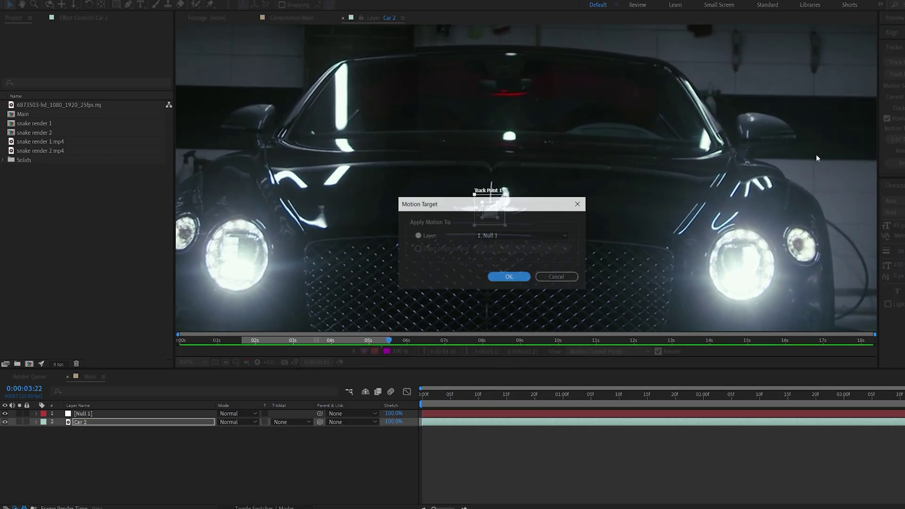
pyautogui.click(513, 278)
pyautogui.click(501, 260)
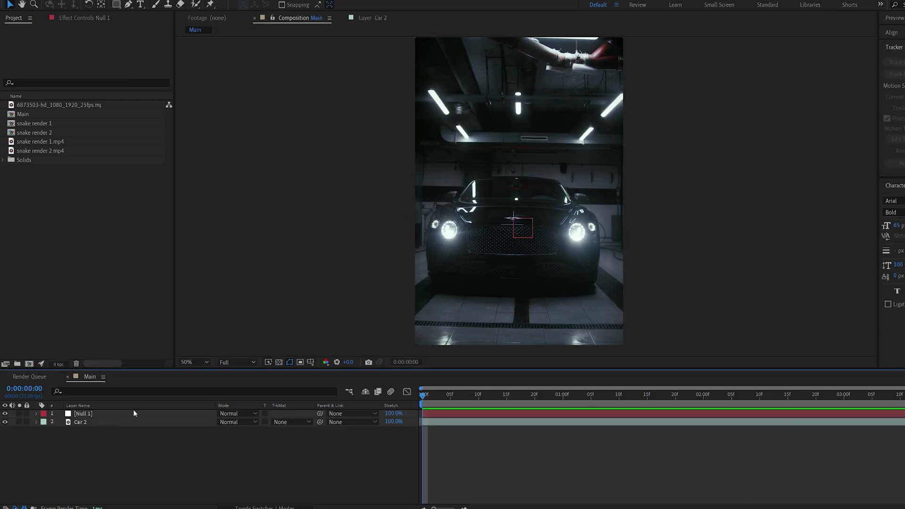
# Step: Create a new solid layer named Element
pyautogui.rightClick(70, 457)
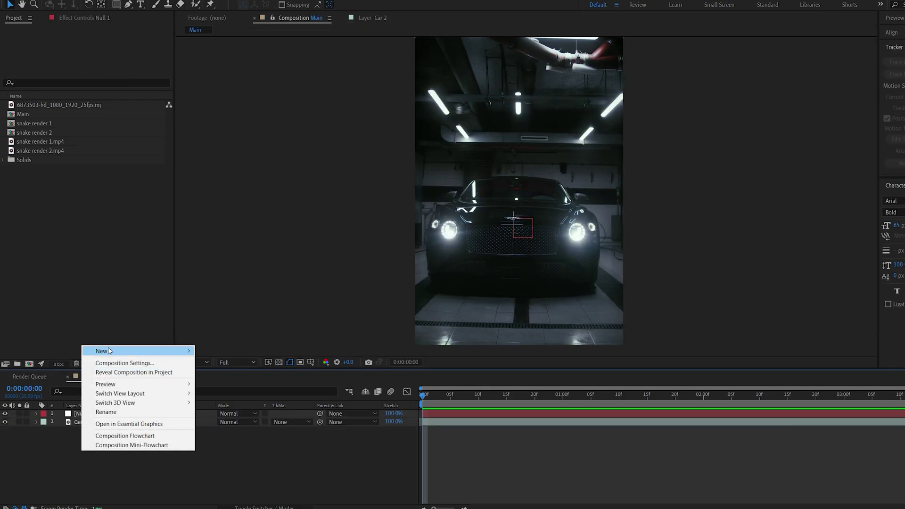
pyautogui.click(244, 373)
pyautogui.write('Element')
pyautogui.press('Return')
# Step: Add a two-node camera layer to the composition, keeping the settings shown
pyautogui.rightClick(244, 373)
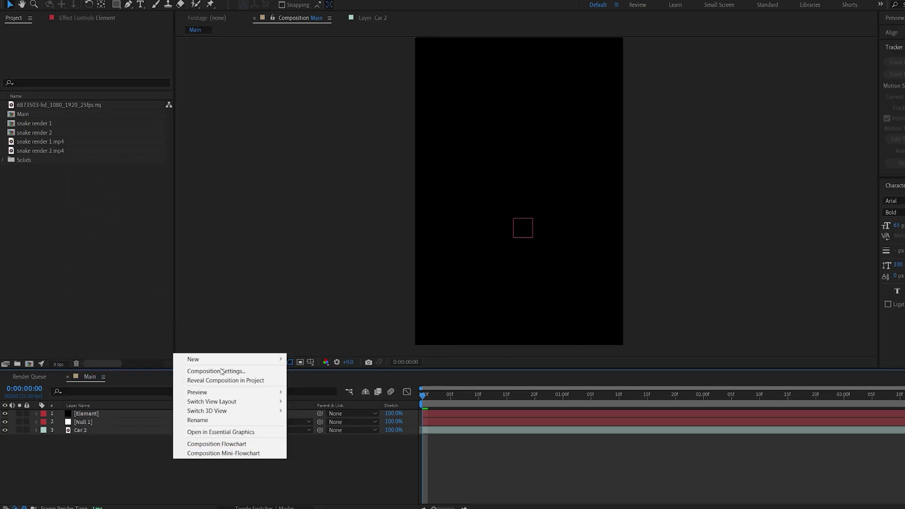
pyautogui.click(338, 403)
pyautogui.click(346, 352)
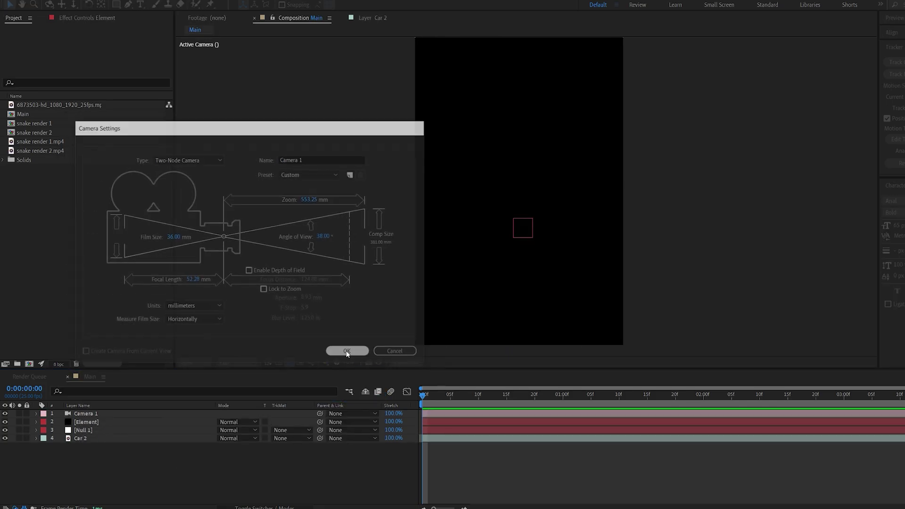
# Step: Apply the Element effect to the Element solid
pyautogui.click(91, 423)
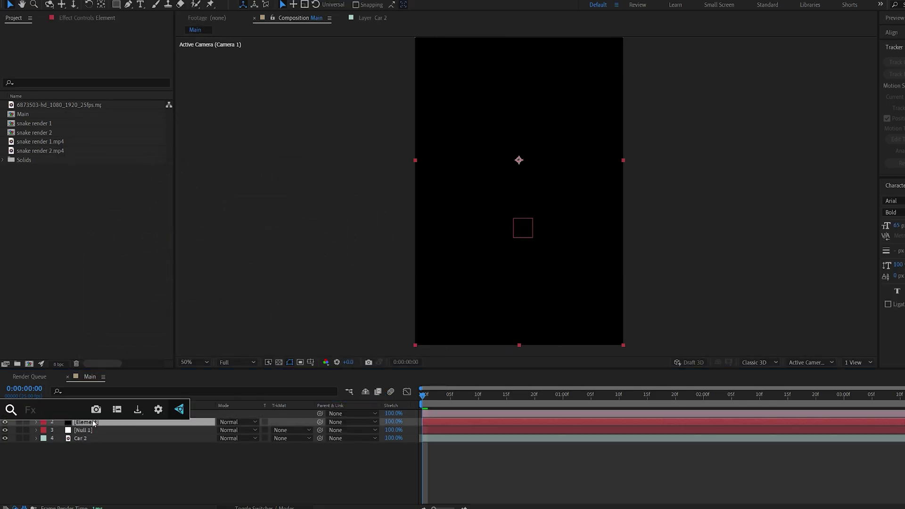
pyautogui.hotkey('ctrl', 'space')
pyautogui.write('ele')
pyautogui.press('Return')
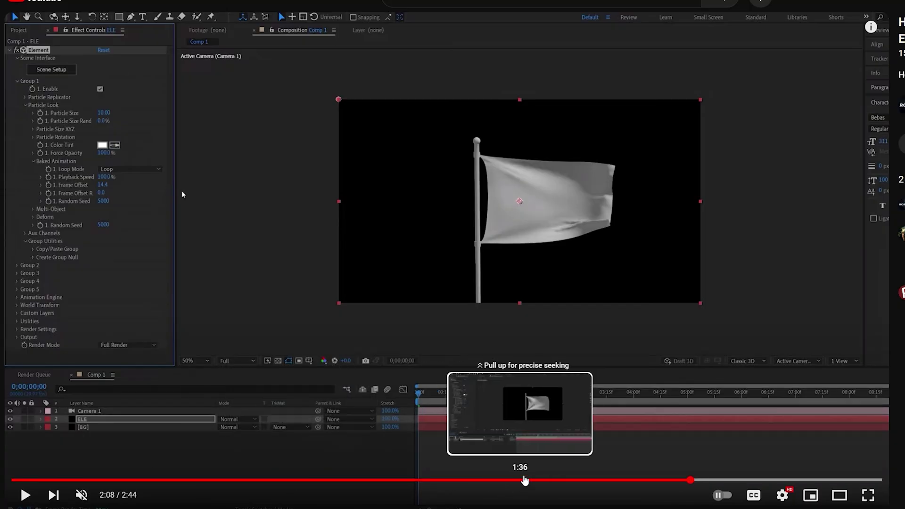
pyautogui.click(542, 426)
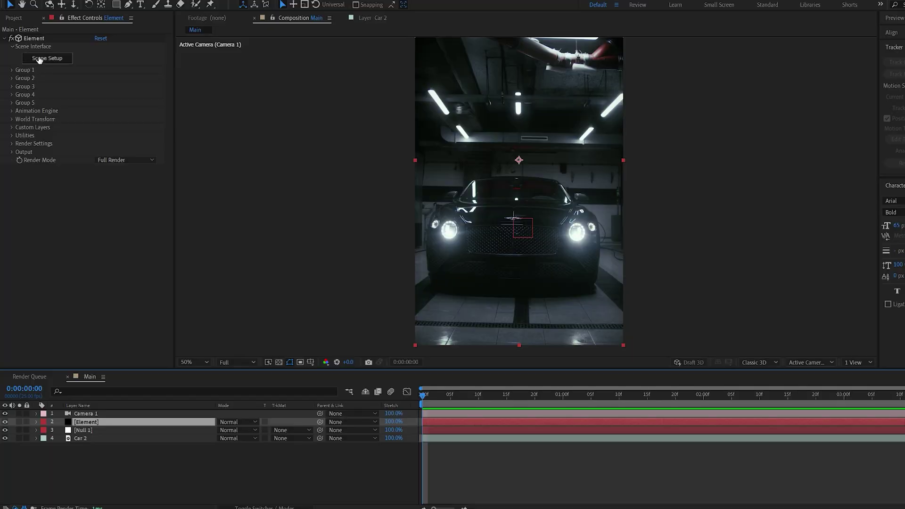
# Step: Open the Element scene setup and import the 3D sequence starting with SNAKE SKETCHFAB275
pyautogui.click(40, 59)
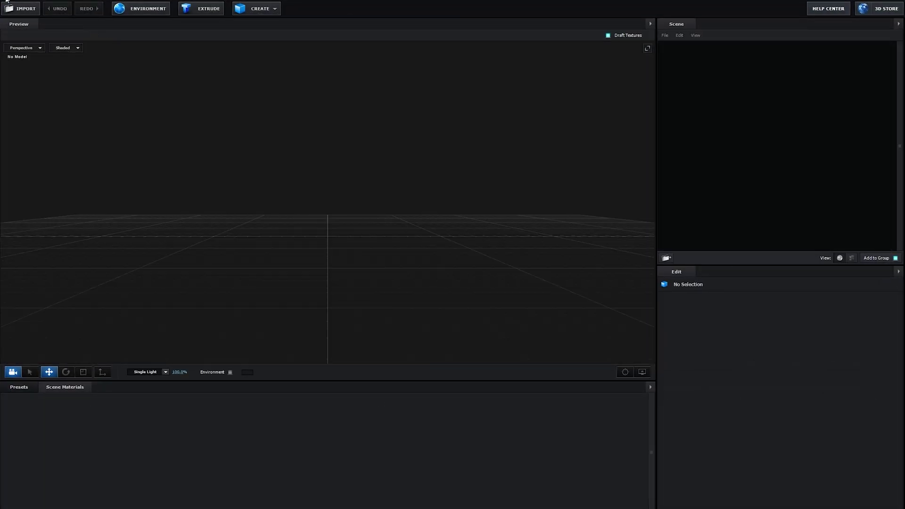
pyautogui.click(8, 1)
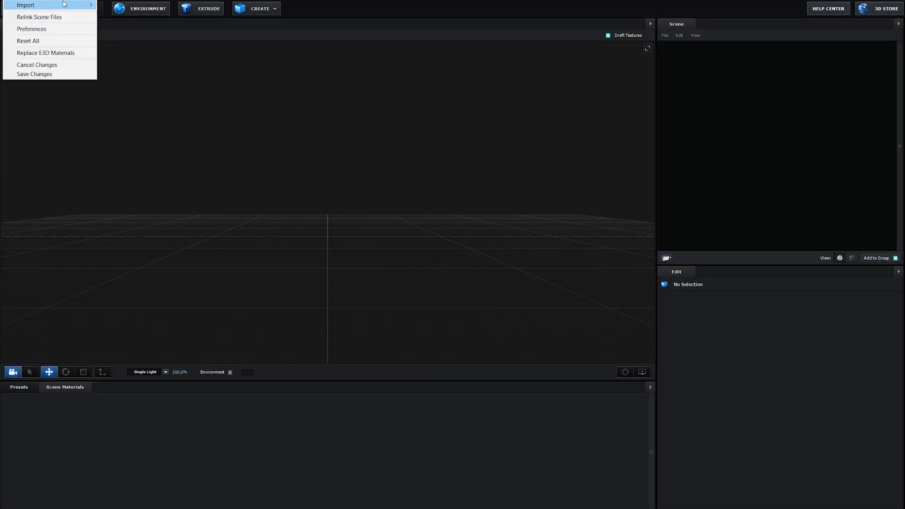
pyautogui.click(143, 18)
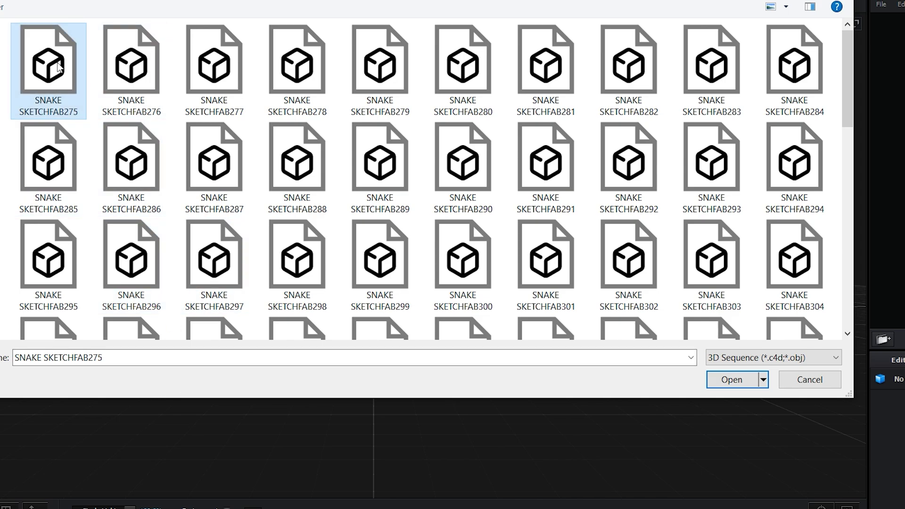
pyautogui.click(734, 383)
pyautogui.click(703, 440)
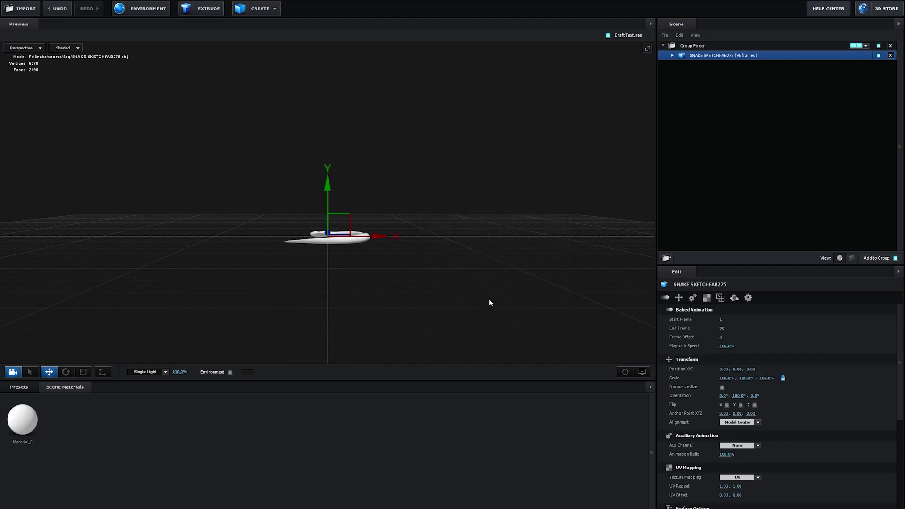
# Step: Scale the snake model uniformly to about 247% and adjust the start frame of its baked animation
pyautogui.moveTo(489, 300); pyautogui.dragTo(429, 286)
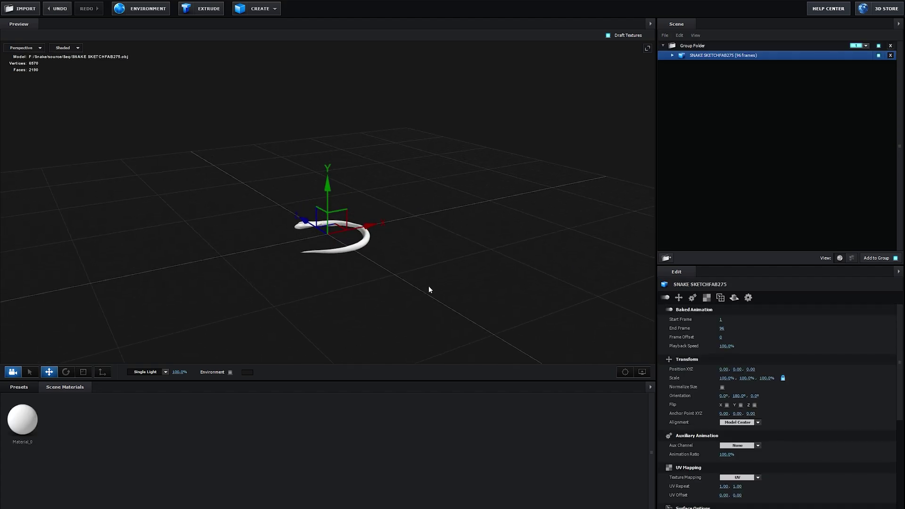
pyautogui.press('r')
pyautogui.moveTo(335, 232); pyautogui.dragTo(521, 269)
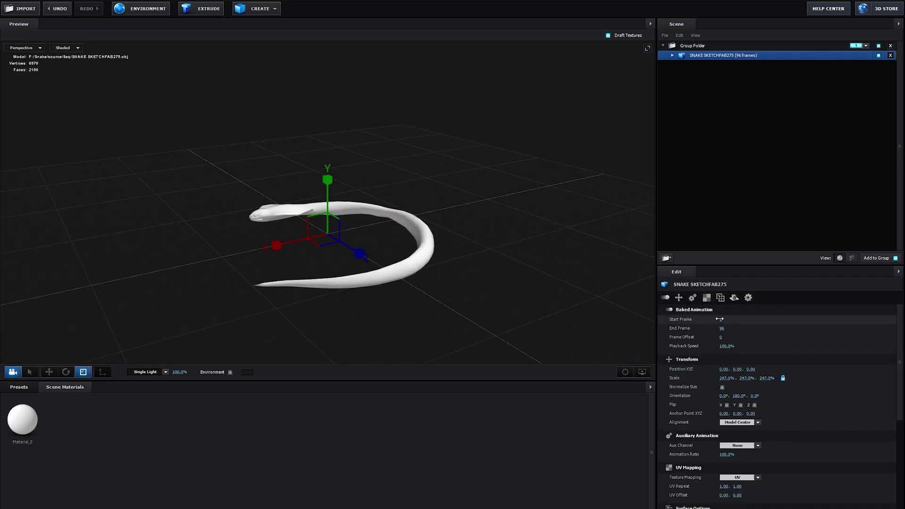
pyautogui.moveTo(726, 320)
pyautogui.mouseDown()
pyautogui.moveTo(835, 317)
pyautogui.moveTo(645, 328)
pyautogui.mouseUp()
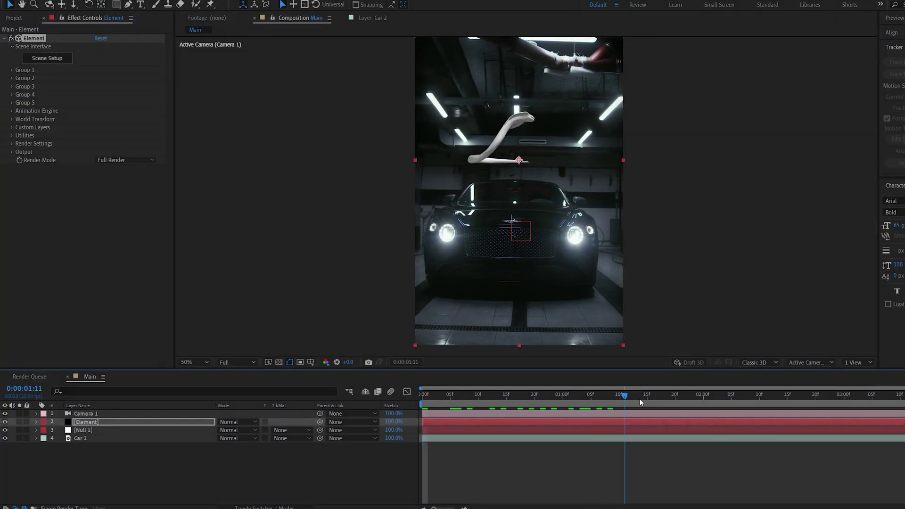
# Step: Set Group 1's Position XY to 513, 1512, Position Z to -120, Y Rotation to 90° and Particle Size to 33.30
pyautogui.click(12, 71)
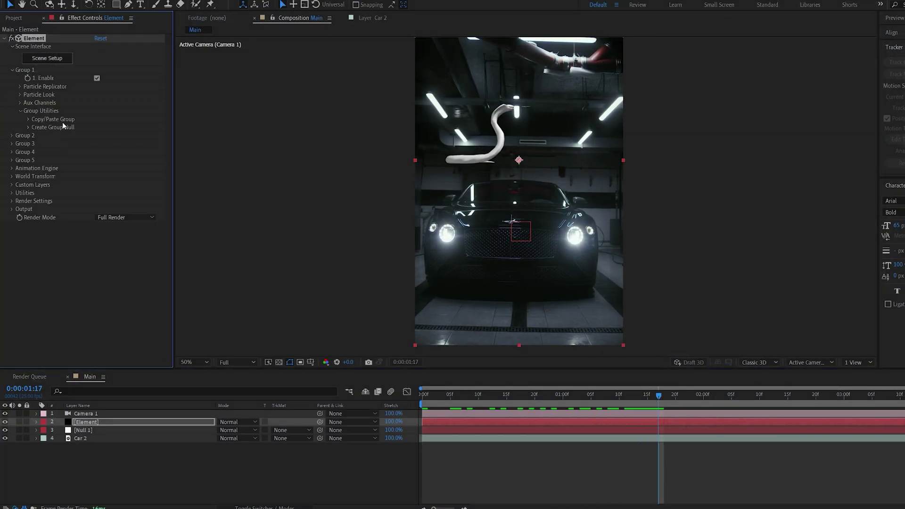
pyautogui.click(20, 86)
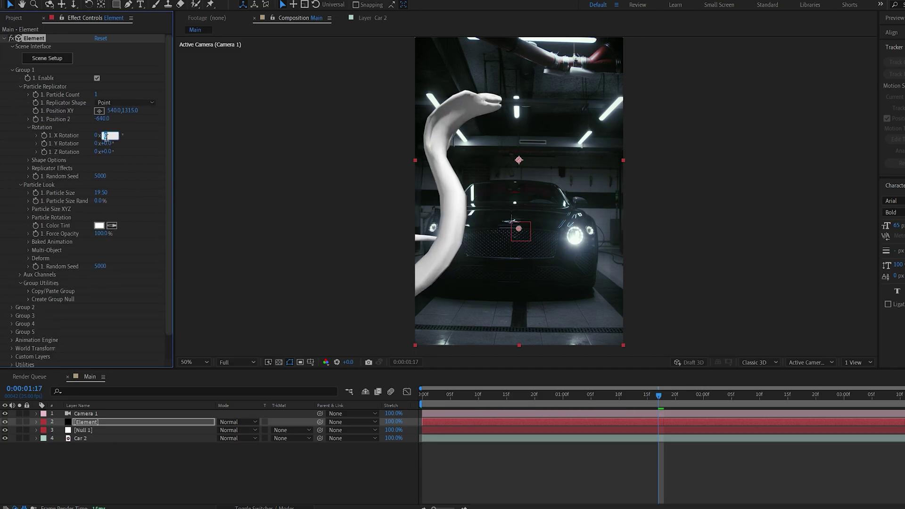
pyautogui.click(710, 396)
pyautogui.press('Home')
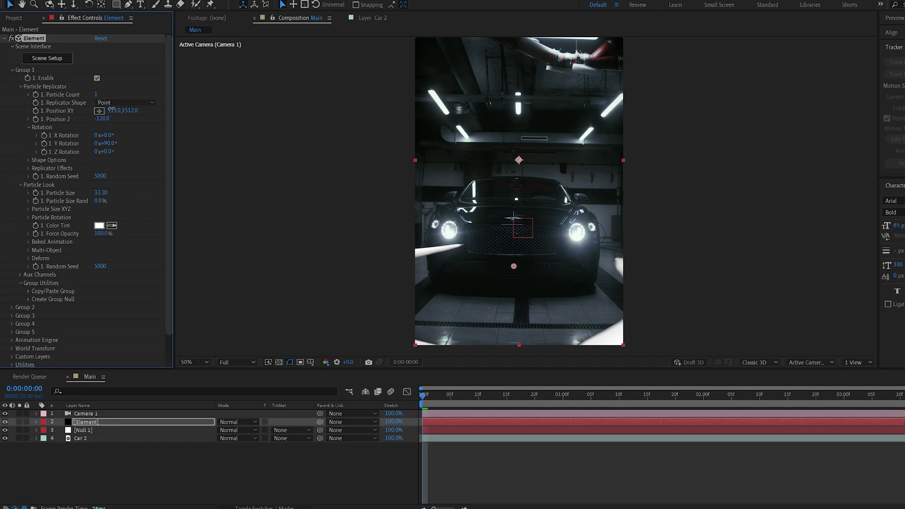
pyautogui.moveTo(472, 326)
pyautogui.mouseDown()
pyautogui.moveTo(470, 307)
pyautogui.moveTo(473, 326)
pyautogui.mouseUp()
pyautogui.moveTo(458, 402); pyautogui.dragTo(32, 452)
pyautogui.click(32, 453)
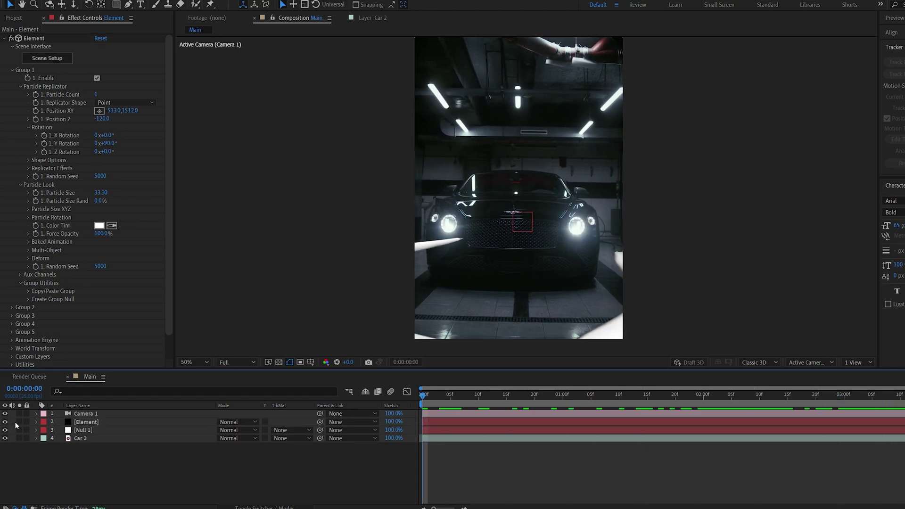
# Step: Hide the Element layer and create a new black solid
pyautogui.click(6, 423)
pyautogui.rightClick(237, 456)
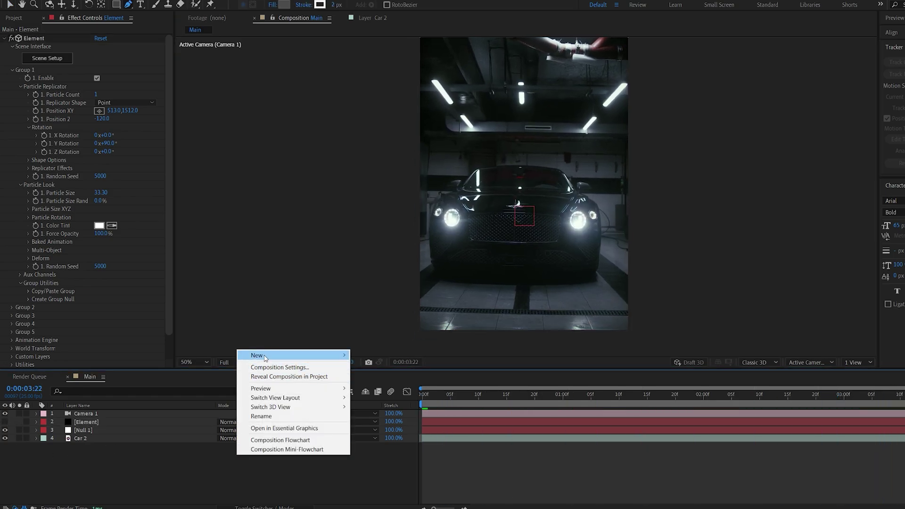
pyautogui.moveTo(242, 355)
pyautogui.click(373, 375)
pyautogui.click(207, 308)
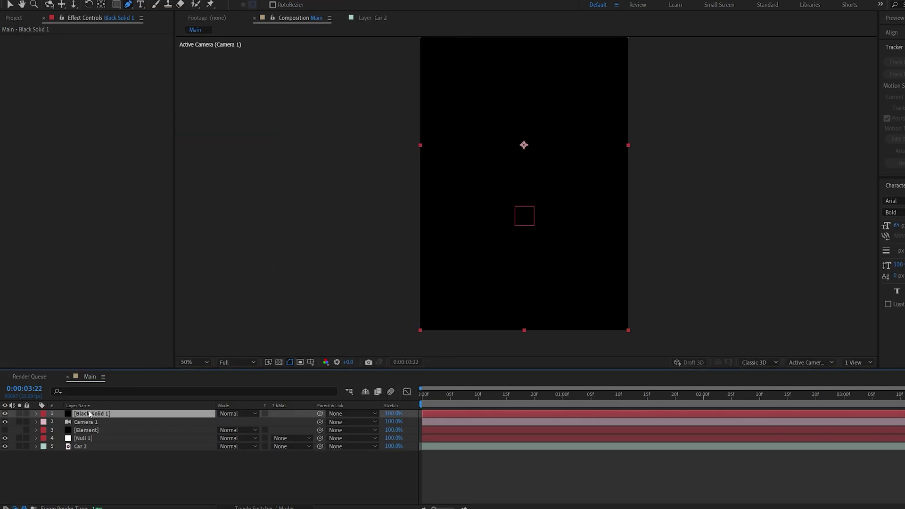
# Step: Move the black solid directly above the Car 2 layer and hide it
pyautogui.moveTo(91, 442); pyautogui.dragTo(90, 442)
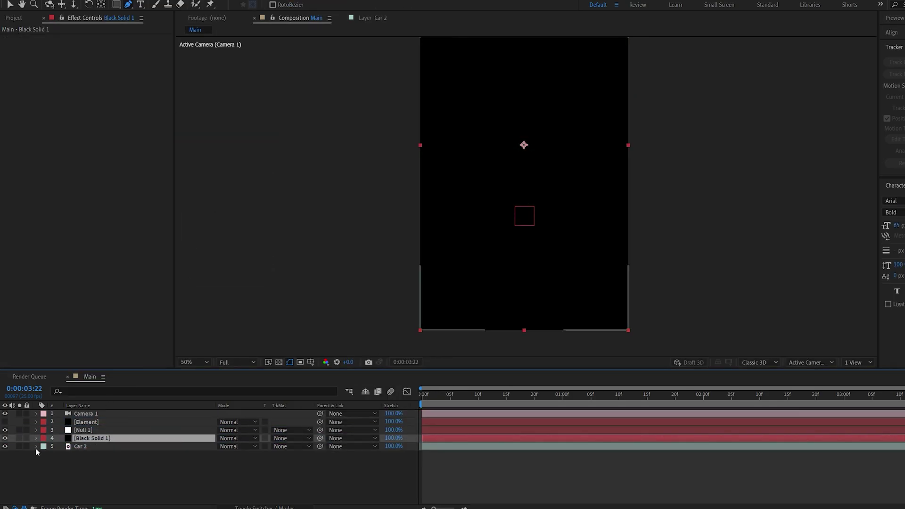
pyautogui.click(5, 438)
# Step: Draw a mask around the car's outline, mirrors included, on the black solid and parent the solid to Null 1
pyautogui.scroll(2, 410, 298)
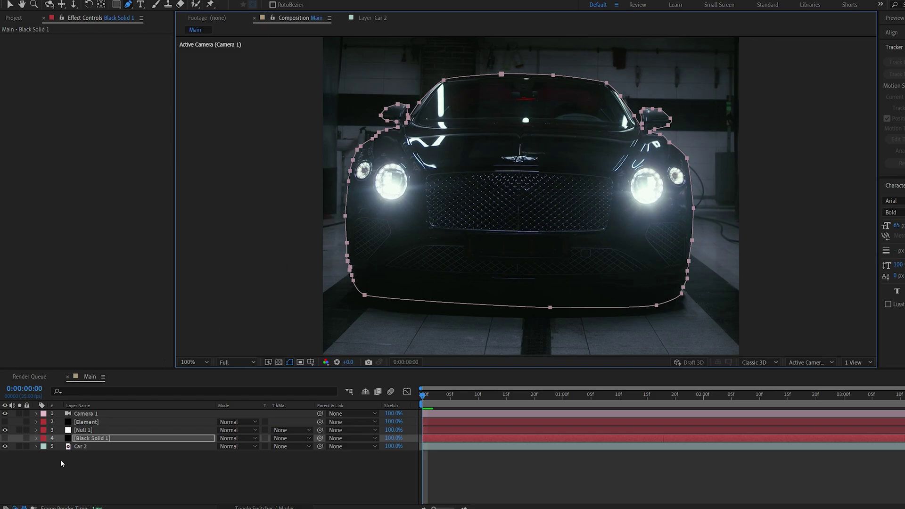
pyautogui.click(213, 440)
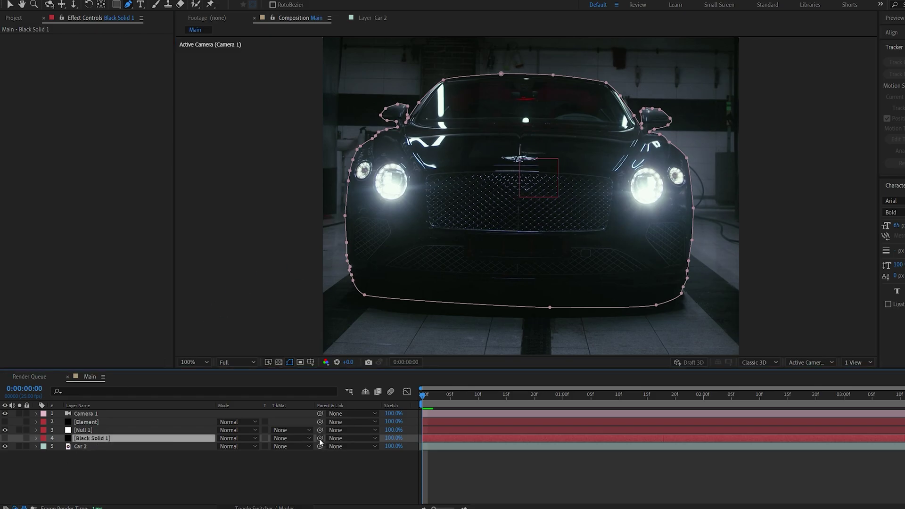
pyautogui.moveTo(320, 442); pyautogui.dragTo(90, 430)
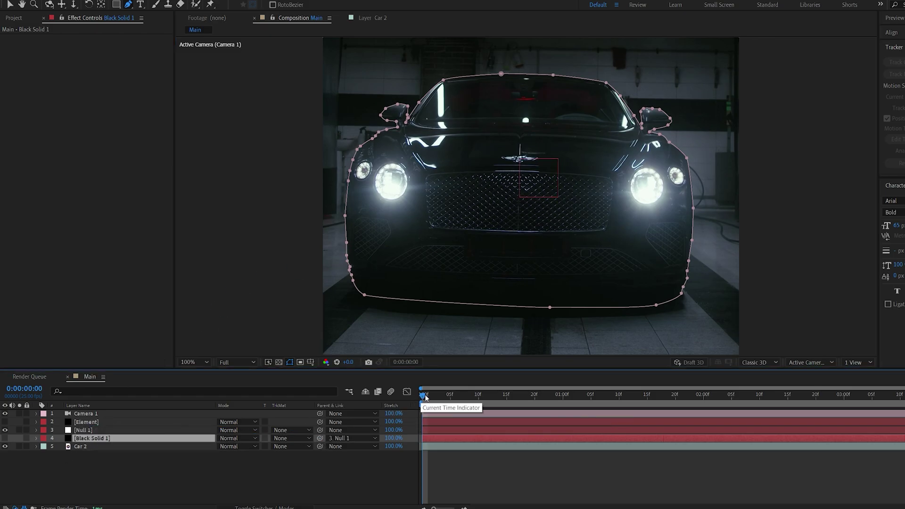
# Step: Add a Mask Path keyframe for Black Solid 1's car mask at the first frame
pyautogui.moveTo(425, 398)
pyautogui.mouseDown()
pyautogui.moveTo(903, 397)
pyautogui.moveTo(422, 397)
pyautogui.mouseUp()
pyautogui.press('m')
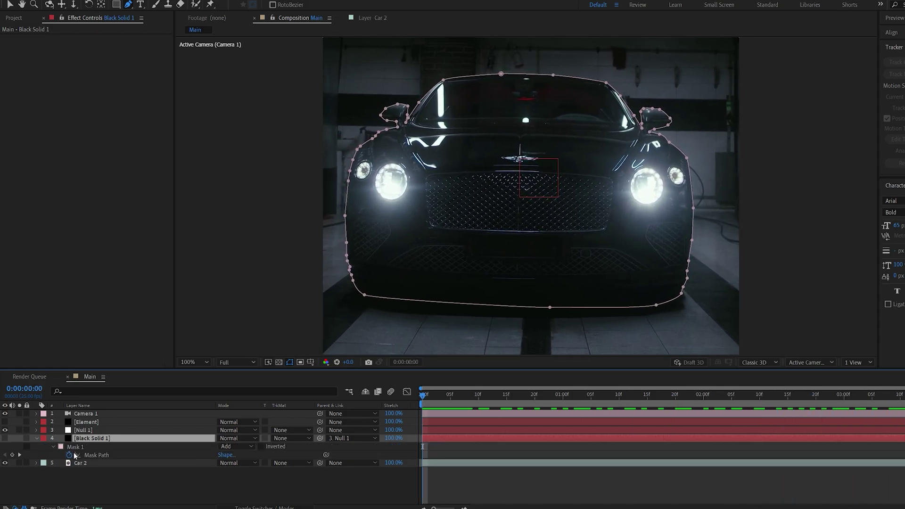
pyautogui.click(12, 456)
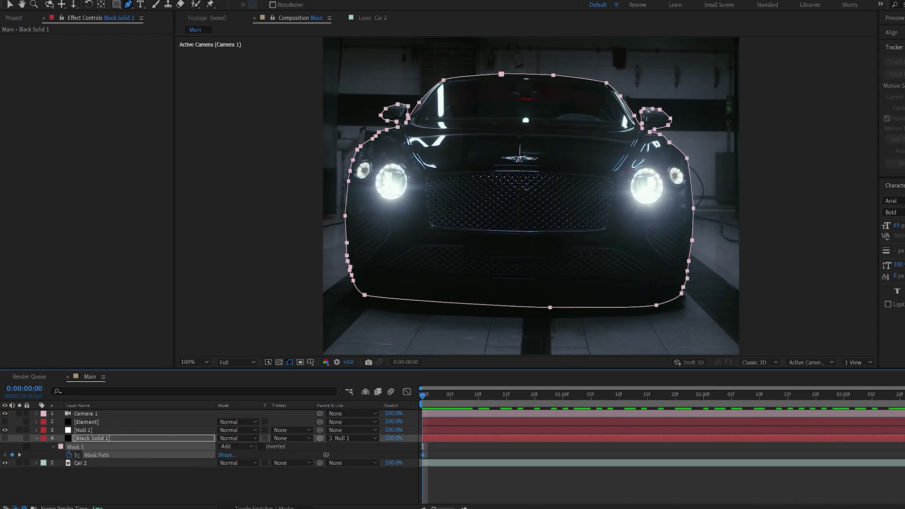
# Step: Inspect how the mask fits the car's roof and mirrors on the last frame, and preview the footage
pyautogui.press('End')
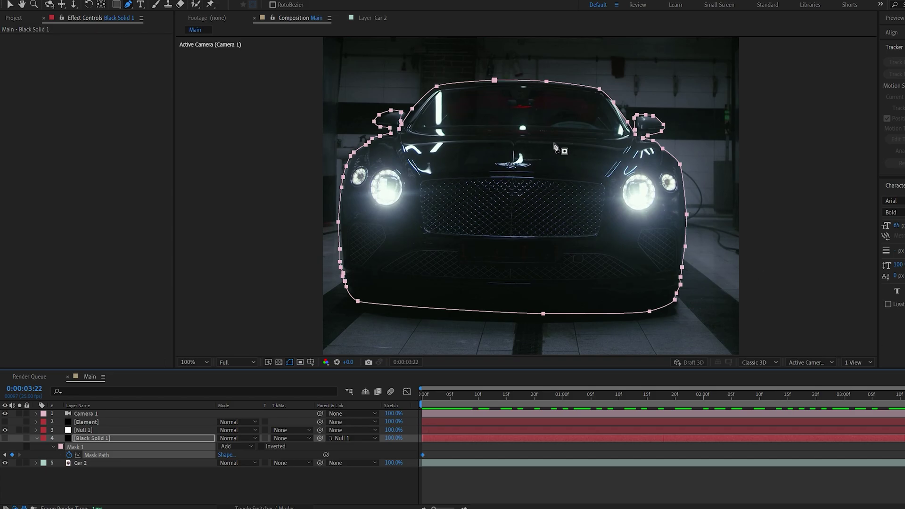
pyautogui.scroll(1, 555, 147)
pyautogui.moveTo(555, 147); pyautogui.dragTo(524, 317)
pyautogui.moveTo(619, 175); pyautogui.dragTo(560, 232)
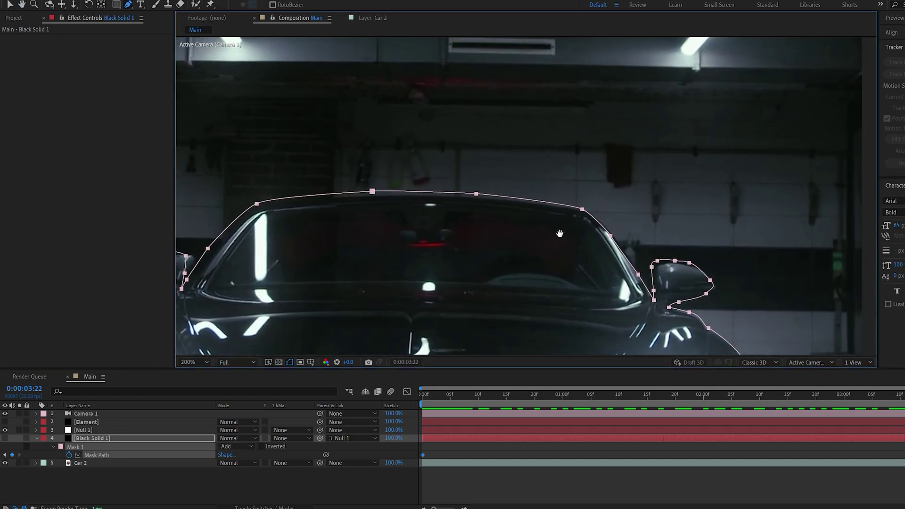
pyautogui.scroll(1, 560, 232)
pyautogui.moveTo(628, 266); pyautogui.dragTo(553, 200)
pyautogui.moveTo(666, 258); pyautogui.dragTo(724, 259)
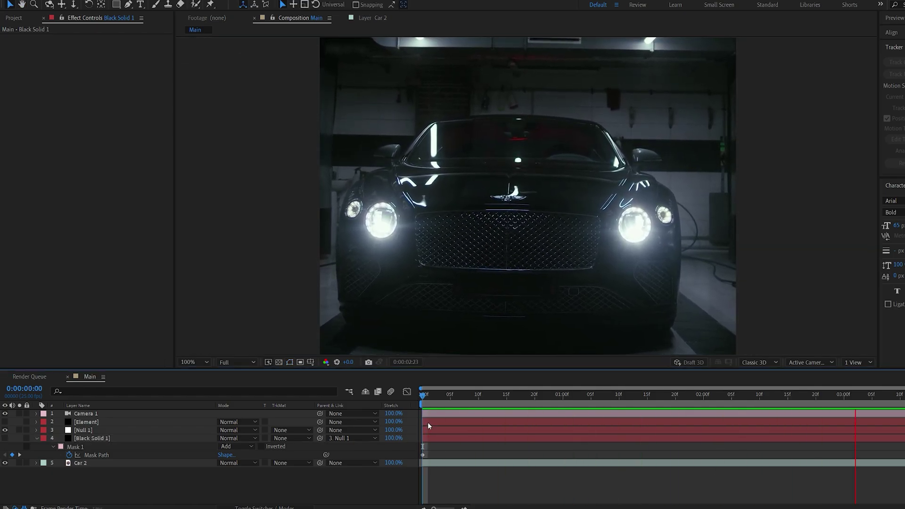
pyautogui.press('space')
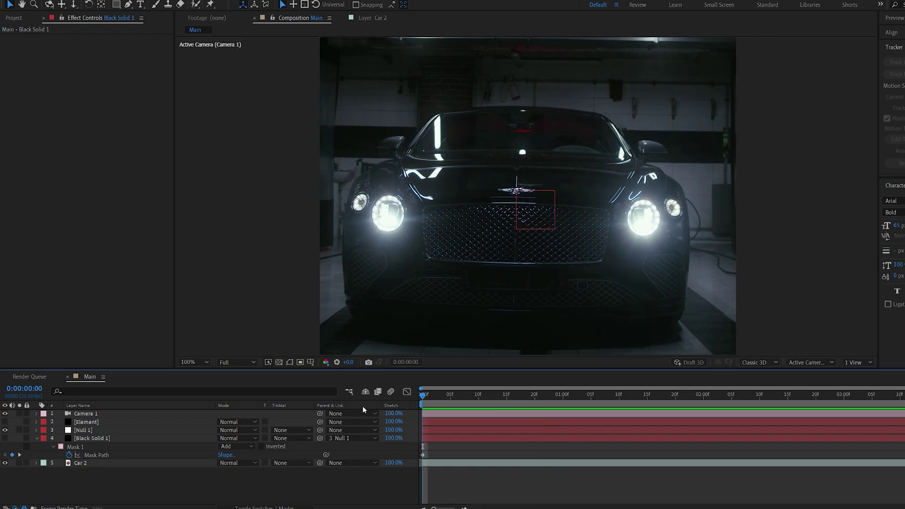
# Step: Show the masked black solid, rename it Matte and place it directly above the Element layer
pyautogui.click(5, 439)
pyautogui.click(102, 431)
pyautogui.click(90, 439)
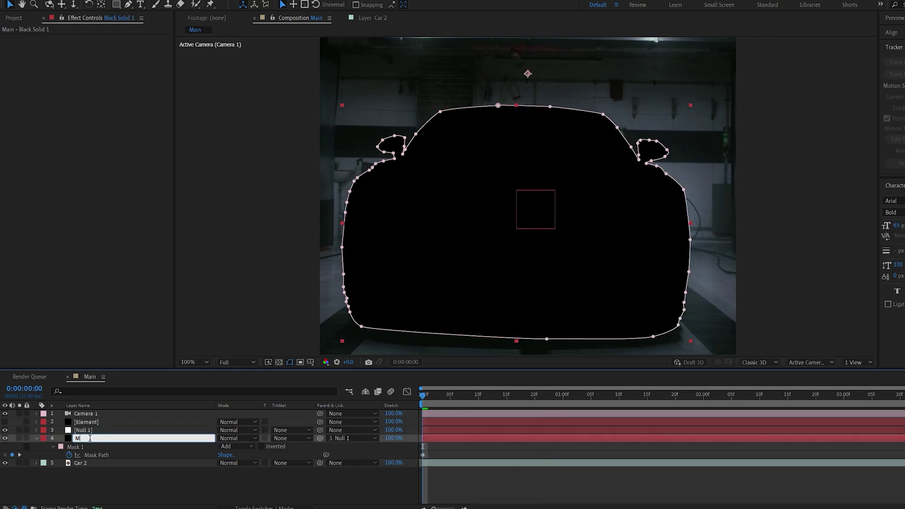
pyautogui.moveTo(91, 442); pyautogui.dragTo(102, 422)
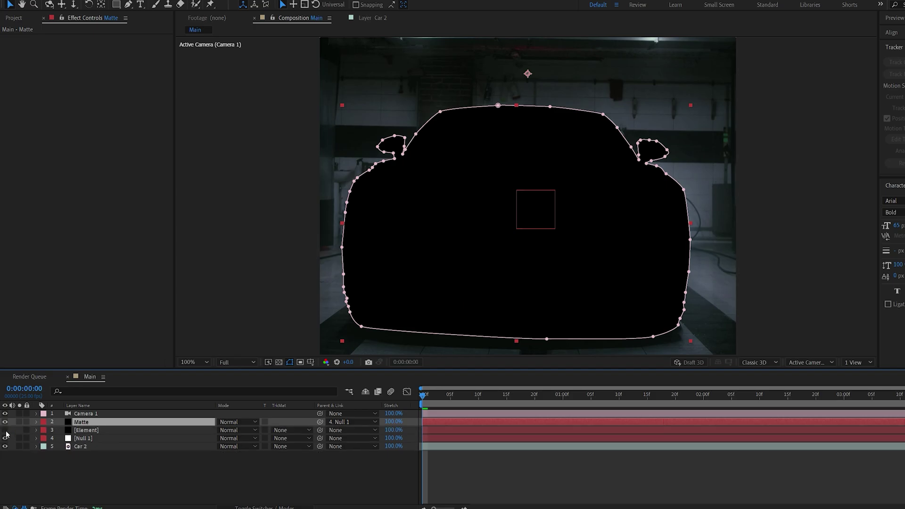
# Step: Set the Element layer's track matte to Alpha Inverted Matte "Matte" and feather the Matte layer's mask by 2 pixels
pyautogui.click(286, 431)
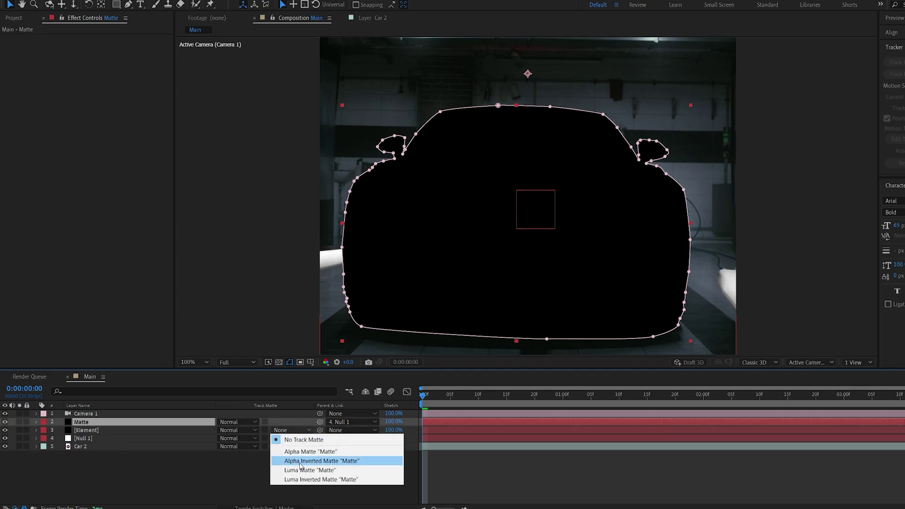
pyautogui.click(300, 461)
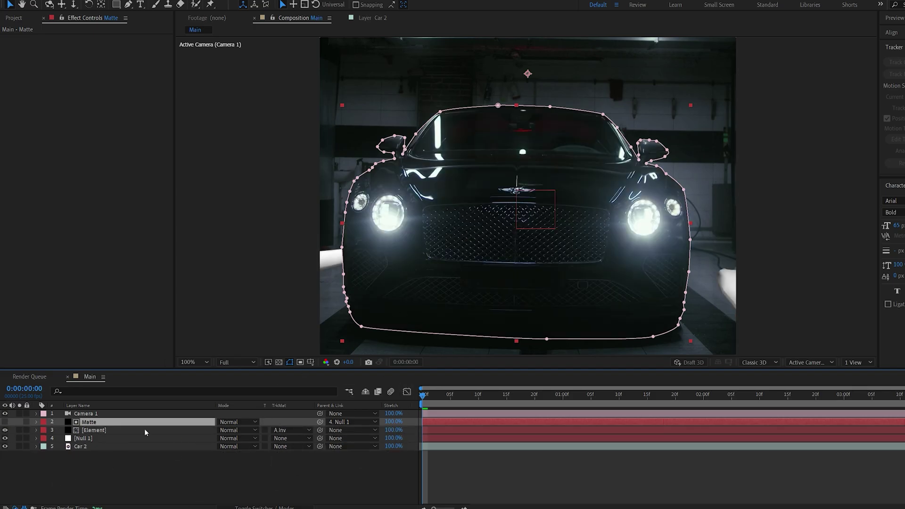
pyautogui.press('f')
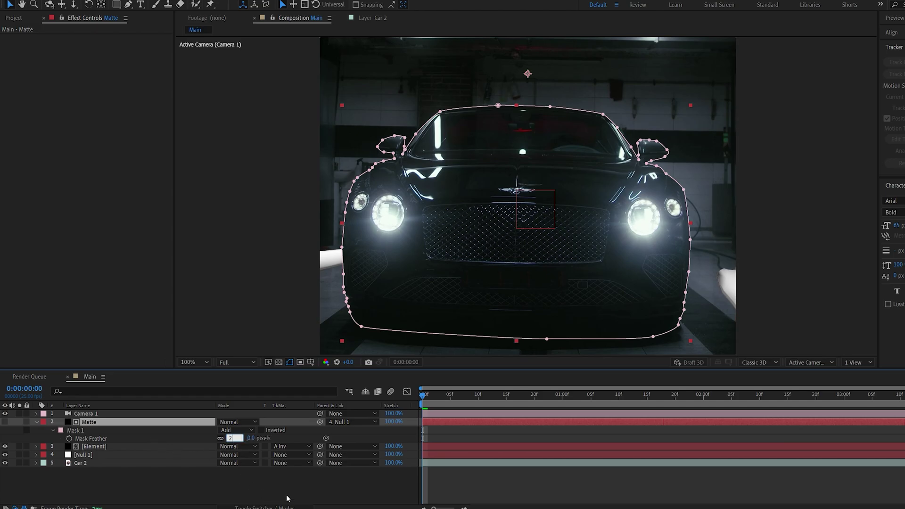
pyautogui.click(287, 499)
# Step: Preview the full composition and scrub through it to check how the snake is masked behind the car
pyautogui.scroll(-2, 405, 309)
pyautogui.press('space')
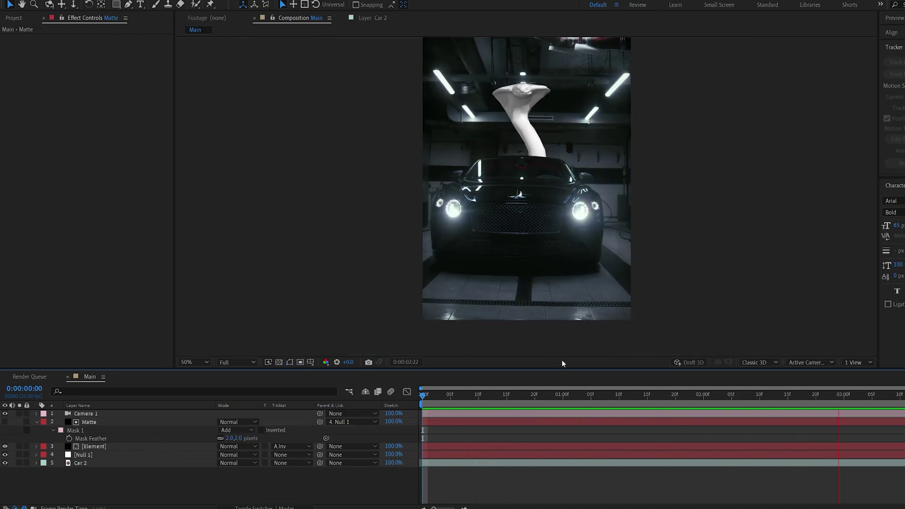
pyautogui.moveTo(784, 396); pyautogui.dragTo(817, 396)
pyautogui.click(70, 438)
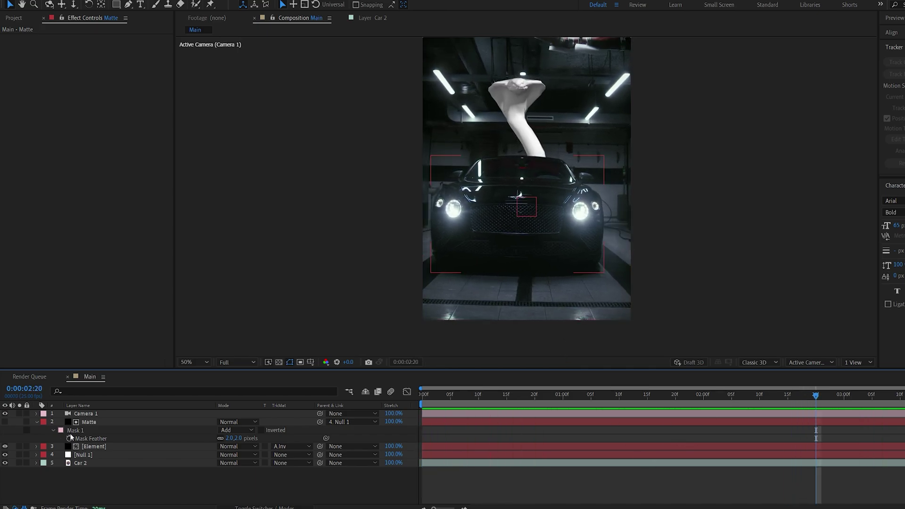
pyautogui.click(36, 422)
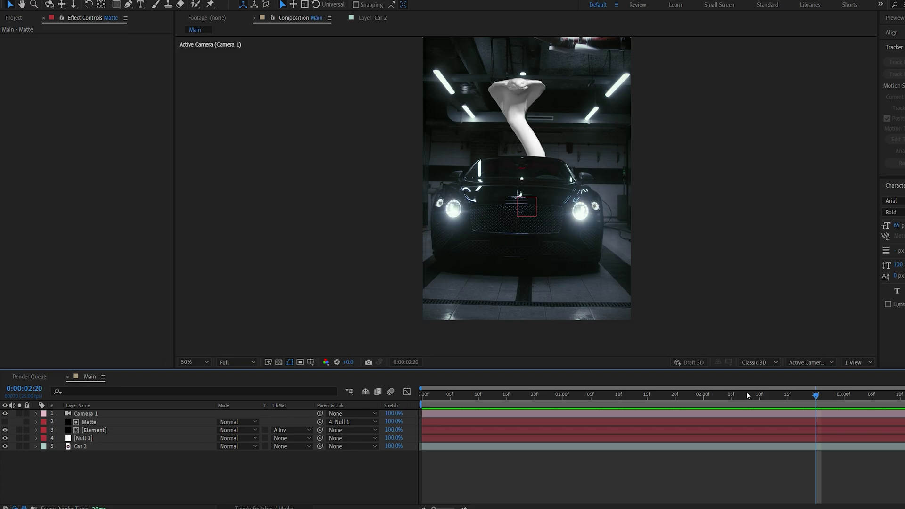
pyautogui.moveTo(745, 394); pyautogui.dragTo(659, 398)
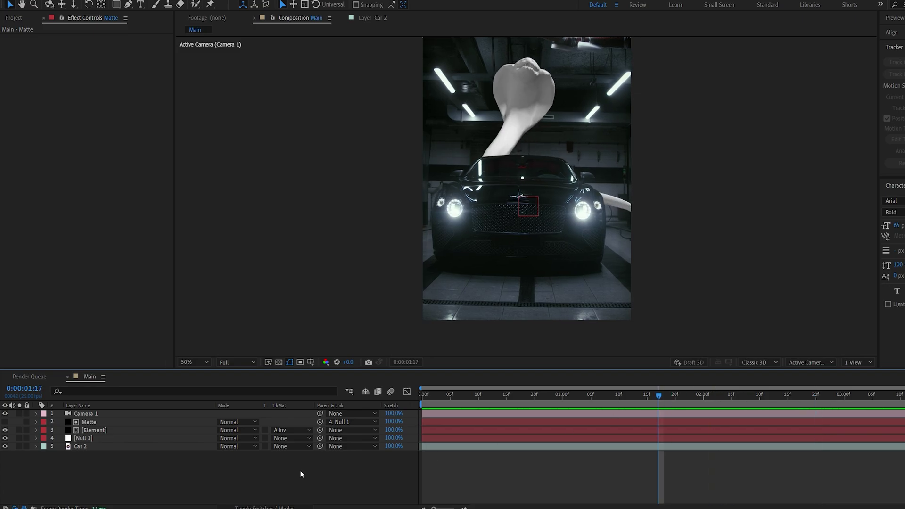
# Step: Open the Scene Setup of the Element layer's effect
pyautogui.click(88, 431)
pyautogui.click(43, 60)
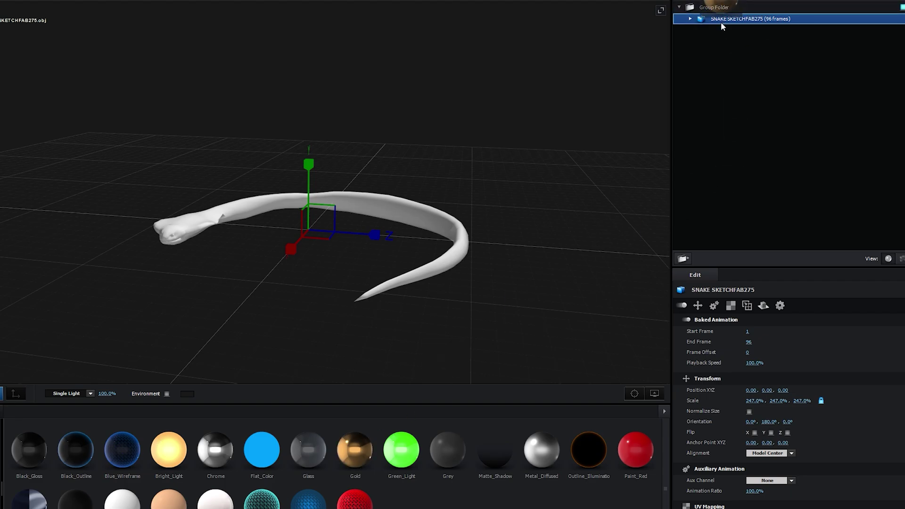
# Step: Try the Gold material preset on the snake model
pyautogui.moveTo(721, 23); pyautogui.dragTo(723, 22)
pyautogui.moveTo(218, 236); pyautogui.dragTo(358, 286)
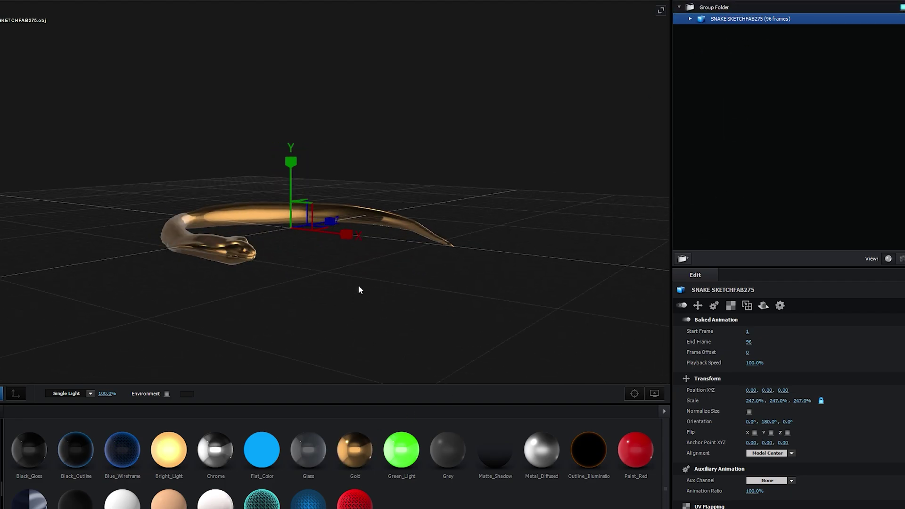
pyautogui.moveTo(276, 323); pyautogui.dragTo(228, 323)
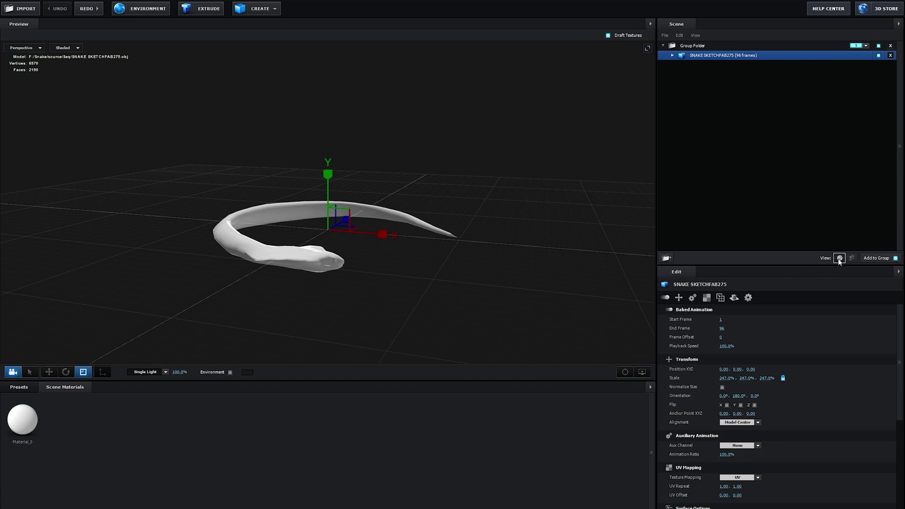
# Step: Load Image_0.png as the diffuse texture and Image_2 as the normal bump texture of the snake's Material_0
pyautogui.click(702, 66)
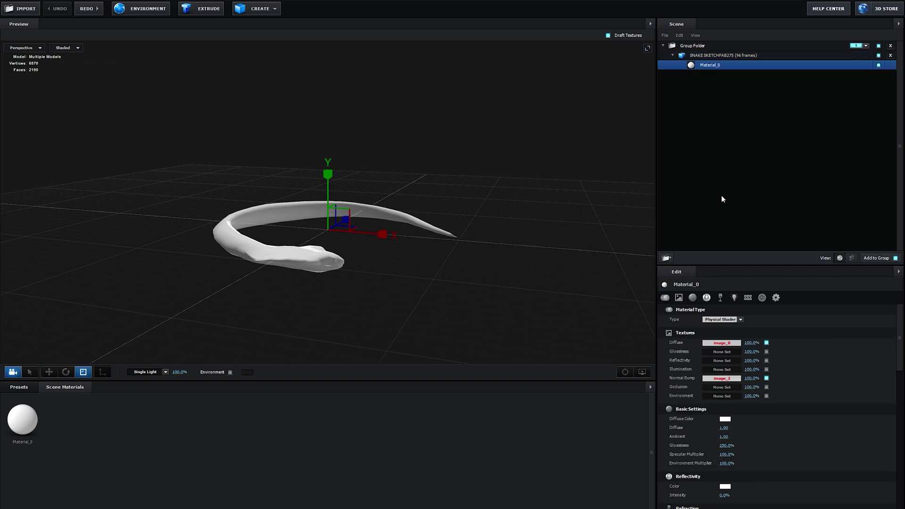
pyautogui.click(714, 343)
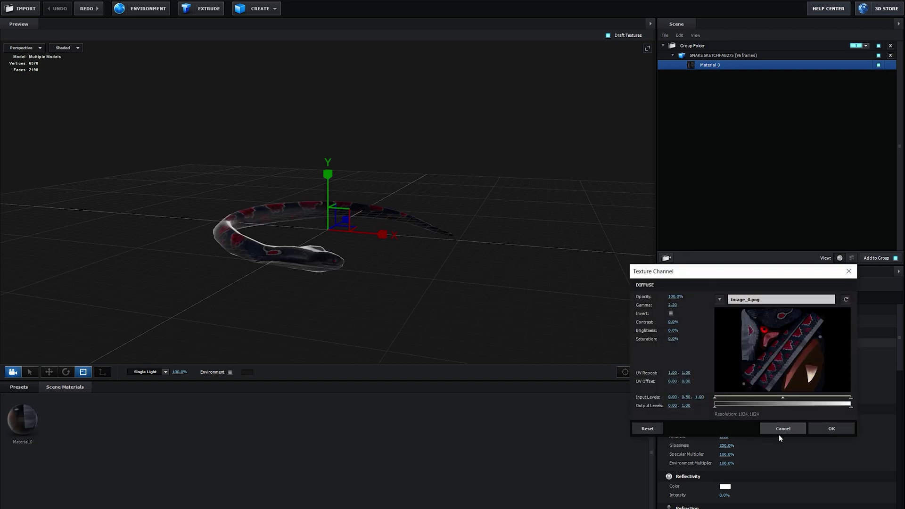
pyautogui.click(832, 428)
# Step: Set the snake material's glossiness to 80% and give it a slight reflectivity intensity
pyautogui.moveTo(511, 265); pyautogui.dragTo(446, 260)
pyautogui.click(728, 447)
pyautogui.write('80')
pyautogui.click(725, 495)
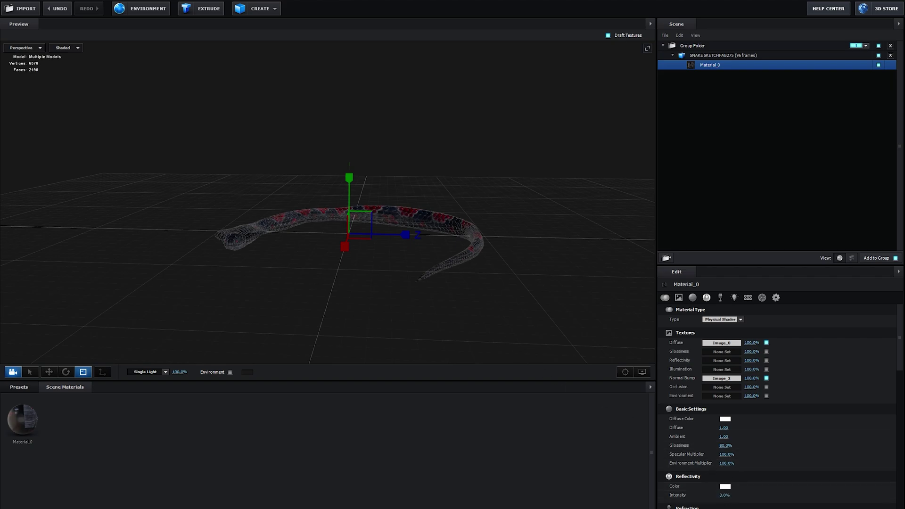
# Step: Create a plane model under the snake and scale it up uniformly to about 947%
pyautogui.click(260, 10)
pyautogui.click(353, 28)
pyautogui.moveTo(393, 134); pyautogui.dragTo(489, 173)
pyautogui.moveTo(363, 243); pyautogui.dragTo(425, 272)
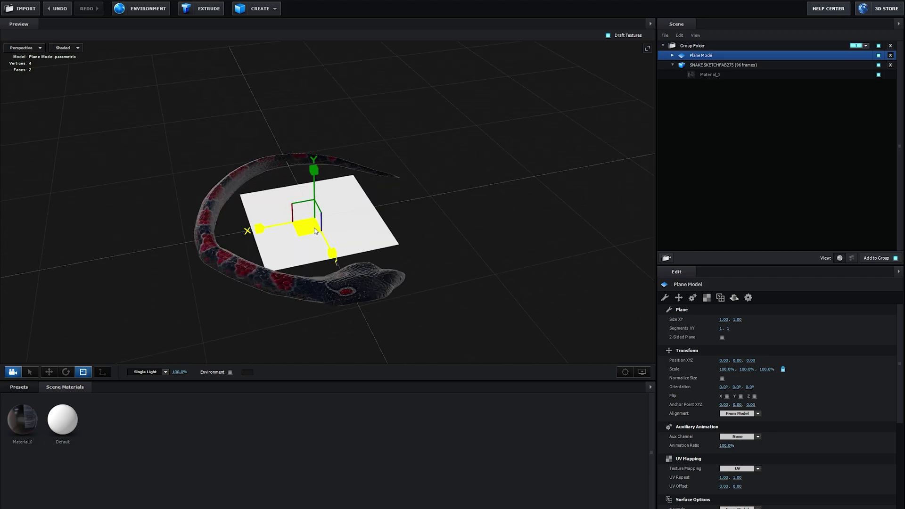
pyautogui.moveTo(312, 221); pyautogui.dragTo(682, 8)
# Step: Lower the plane to a Y position of -0.07 and set the snake material's normal bump strength to 50%
pyautogui.moveTo(472, 194); pyautogui.dragTo(396, 166)
pyautogui.scroll(5, 398, 205)
pyautogui.moveTo(399, 204); pyautogui.dragTo(365, 225)
pyautogui.press('w')
pyautogui.click(668, 84)
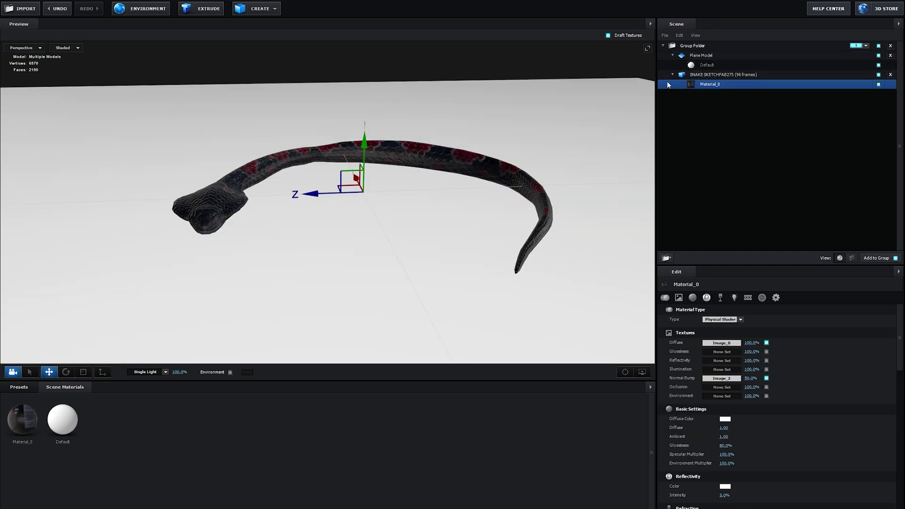
# Step: Set the plane's Default material to 80% glossiness and 20% reflectivity intensity
pyautogui.click(706, 67)
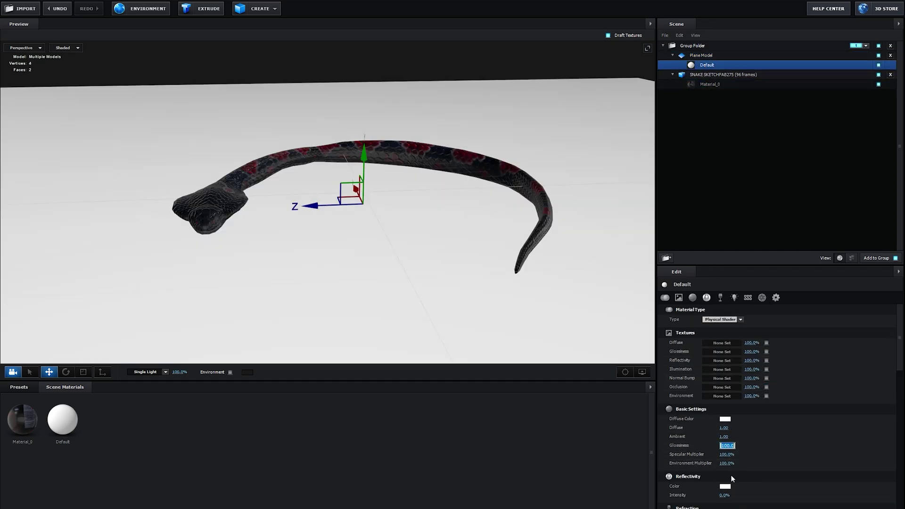
pyautogui.write('80')
pyautogui.click(725, 496)
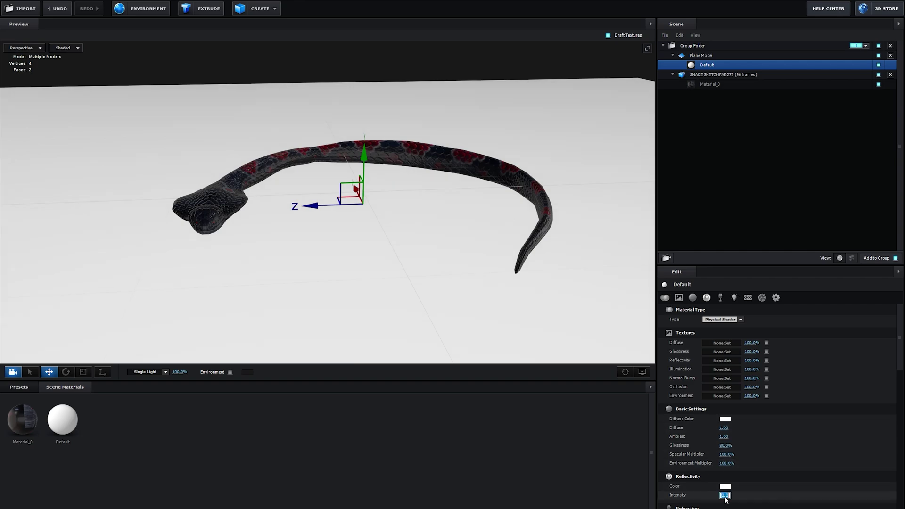
pyautogui.write('20')
pyautogui.press('Return')
# Step: Enable Matte Shadow and Matte Reflection on the plane's Default material
pyautogui.scroll(-10, 736, 388)
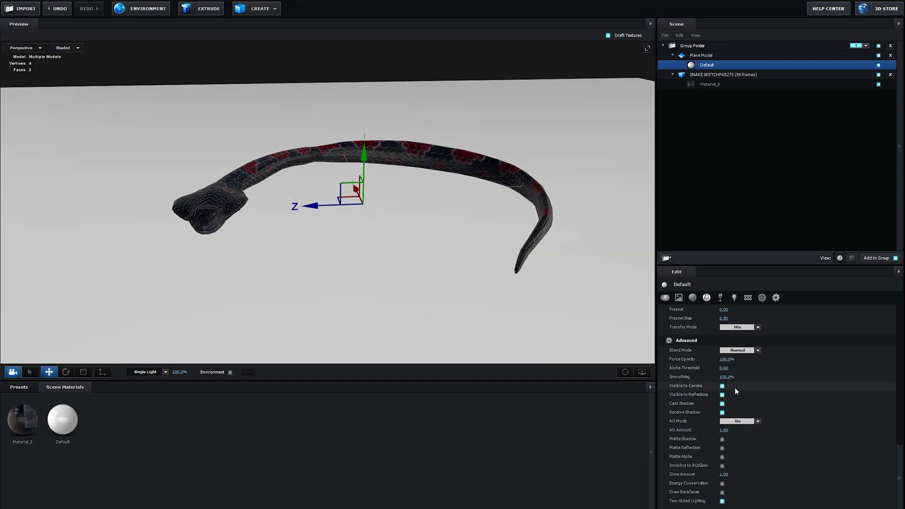
pyautogui.click(723, 440)
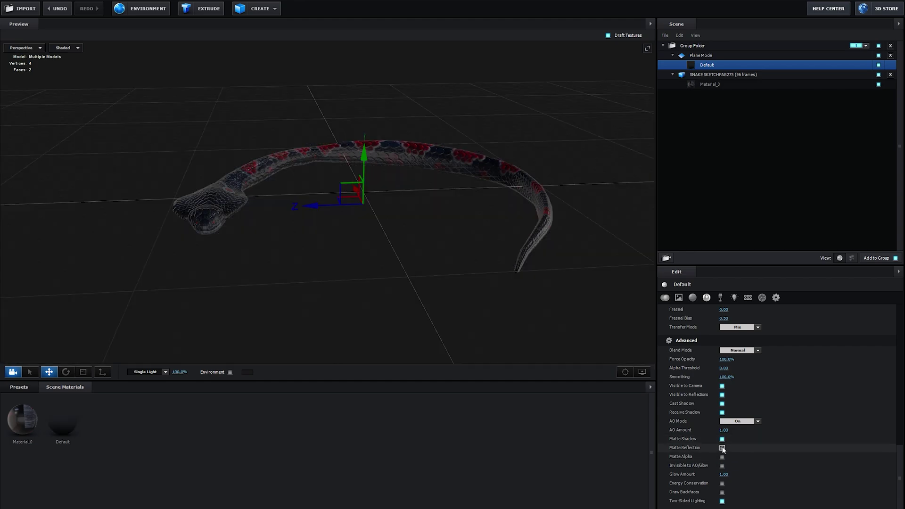
pyautogui.click(723, 448)
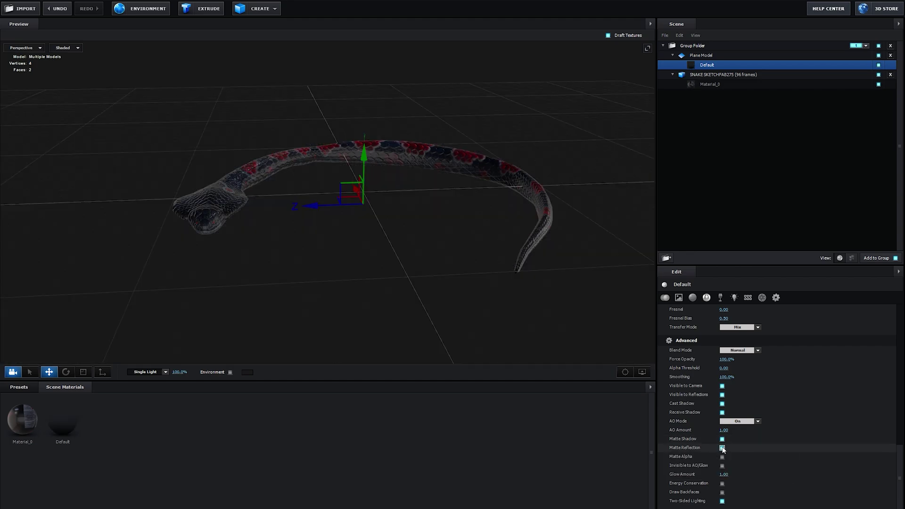
# Step: Set the Plane Model's reflect mode to Mirror Surface and check the reflection beneath the snake's head
pyautogui.click(702, 57)
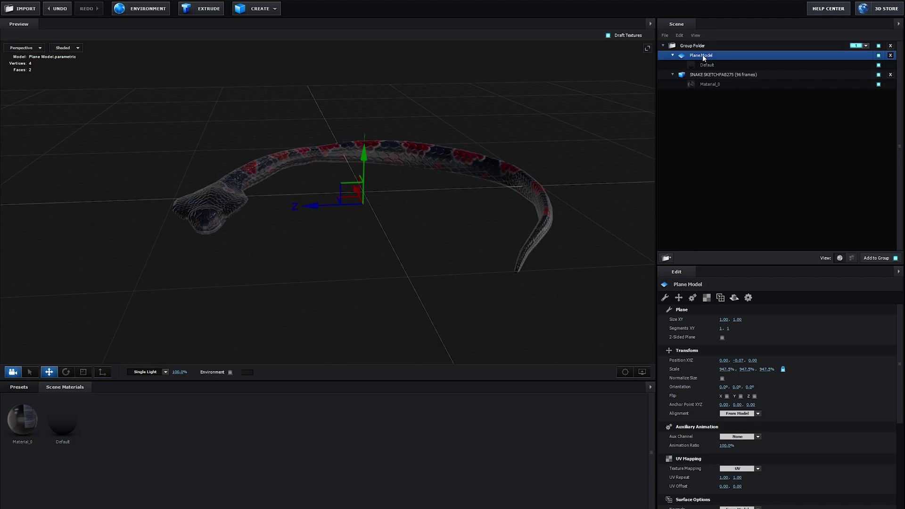
pyautogui.click(735, 298)
pyautogui.click(740, 320)
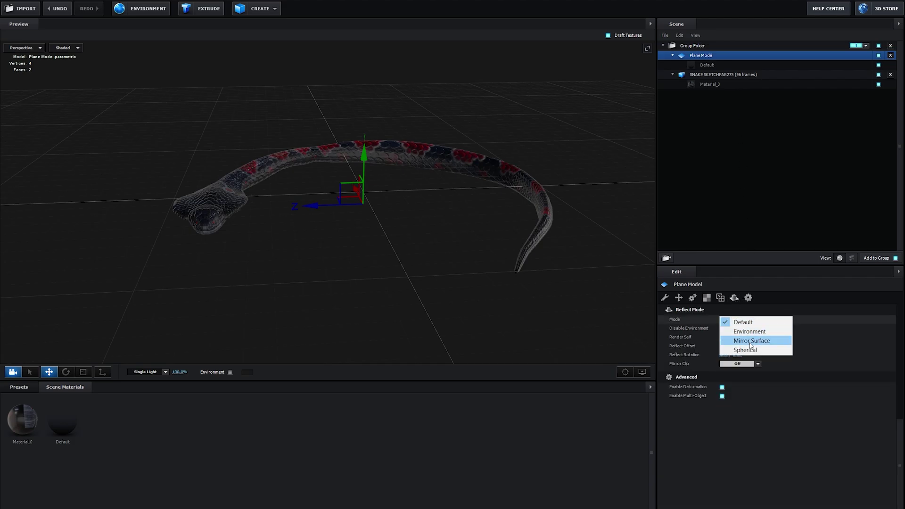
pyautogui.click(751, 342)
pyautogui.scroll(5, 179, 248)
pyautogui.moveTo(180, 248); pyautogui.dragTo(392, 254)
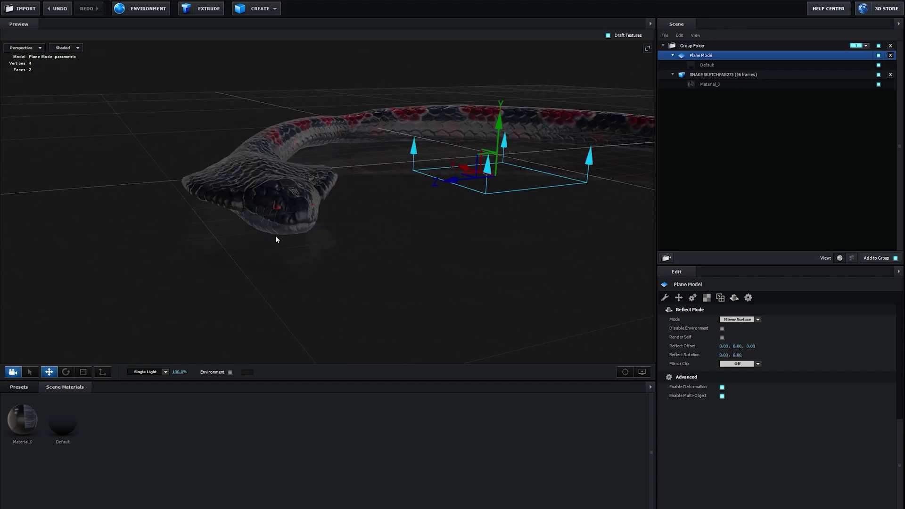
pyautogui.moveTo(276, 239); pyautogui.dragTo(357, 235)
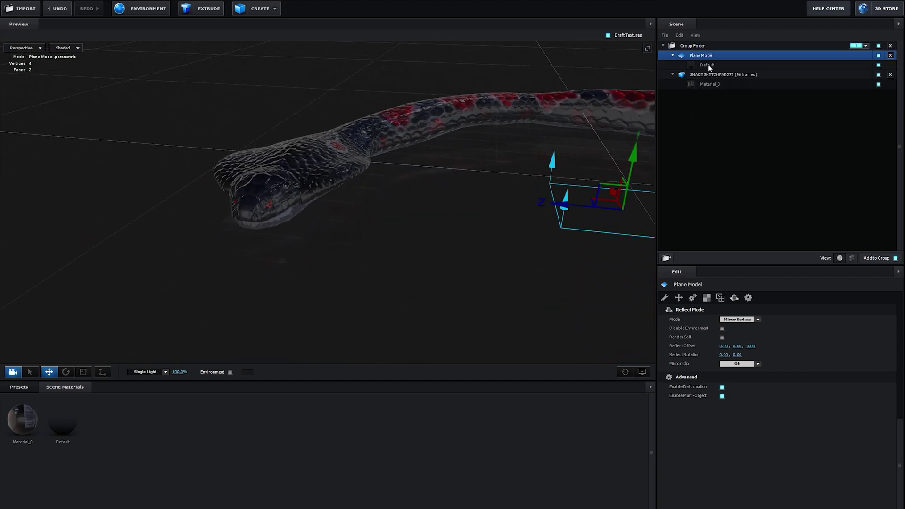
# Step: Adjust the reflectivity intensity of the plane's Default material and apply the scene to the composition
pyautogui.click(708, 65)
pyautogui.scroll(-3, 755, 383)
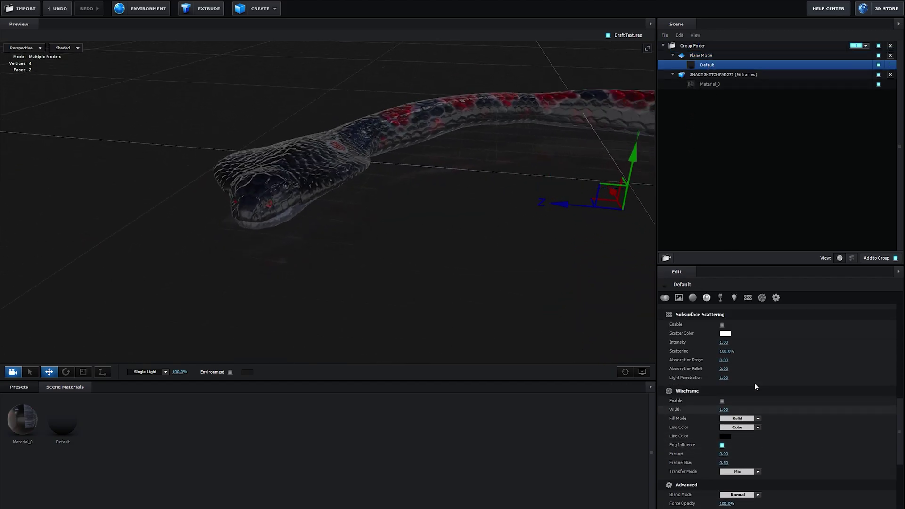
pyautogui.scroll(2, 729, 481)
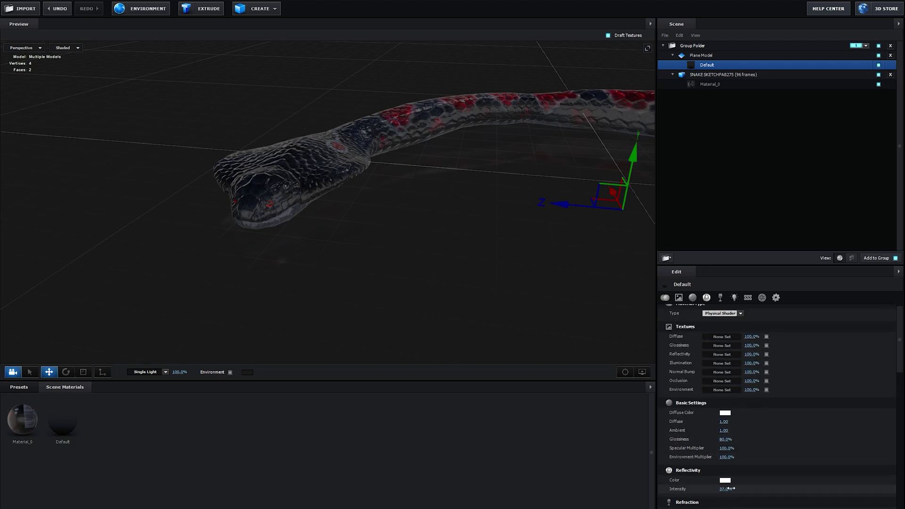
pyautogui.moveTo(731, 489)
pyautogui.mouseDown()
pyautogui.moveTo(755, 487)
pyautogui.moveTo(728, 486)
pyautogui.mouseUp()
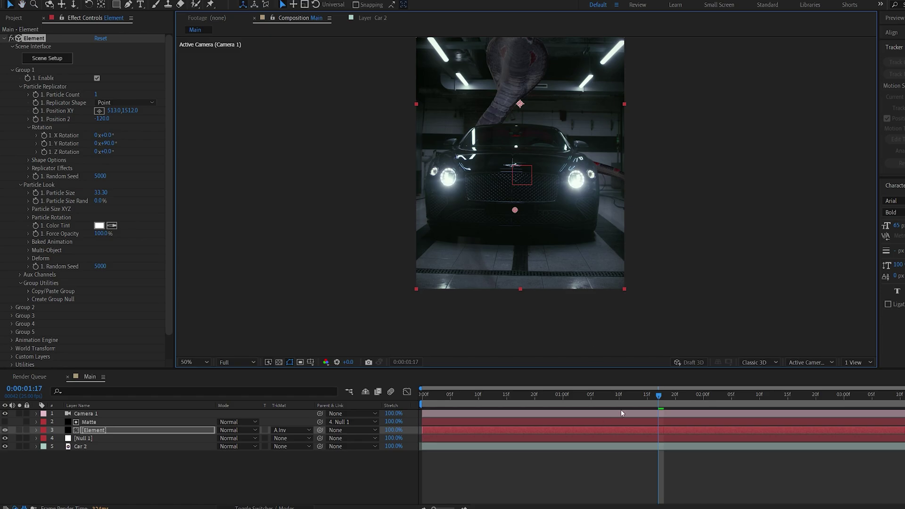
# Step: Examine the snake at several times in the composition, checking its body and reflection where it passes behind the car
pyautogui.moveTo(594, 401); pyautogui.dragTo(473, 400)
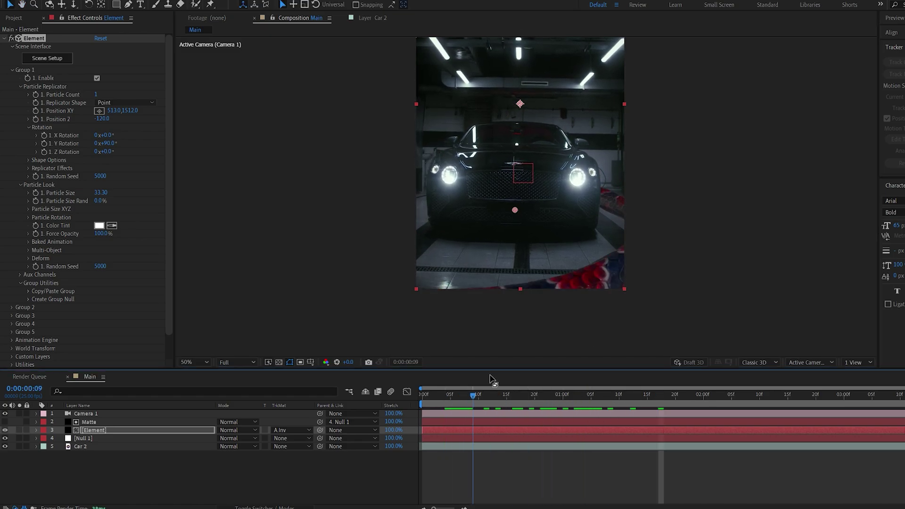
pyautogui.scroll(4, 522, 214)
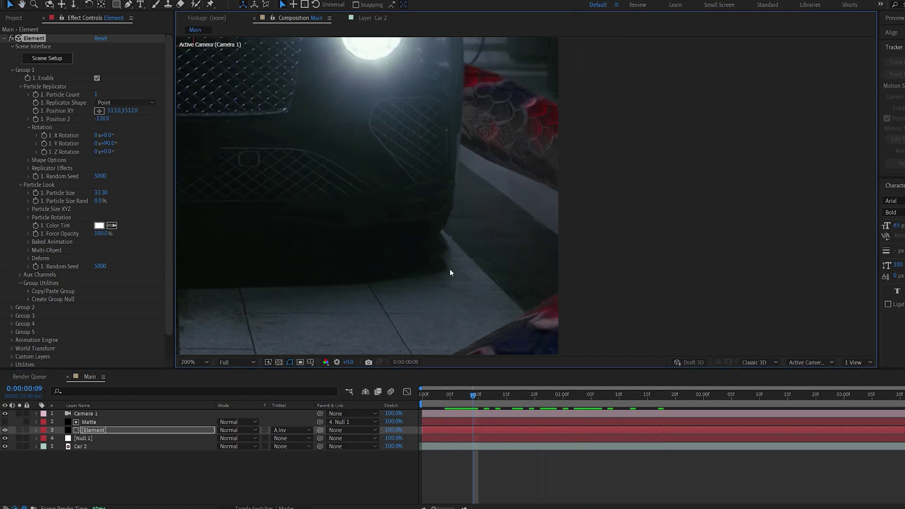
pyautogui.scroll(-4, 450, 273)
pyautogui.moveTo(480, 399); pyautogui.dragTo(678, 378)
pyautogui.moveTo(510, 277); pyautogui.dragTo(518, 360)
pyautogui.moveTo(498, 156); pyautogui.dragTo(489, 169)
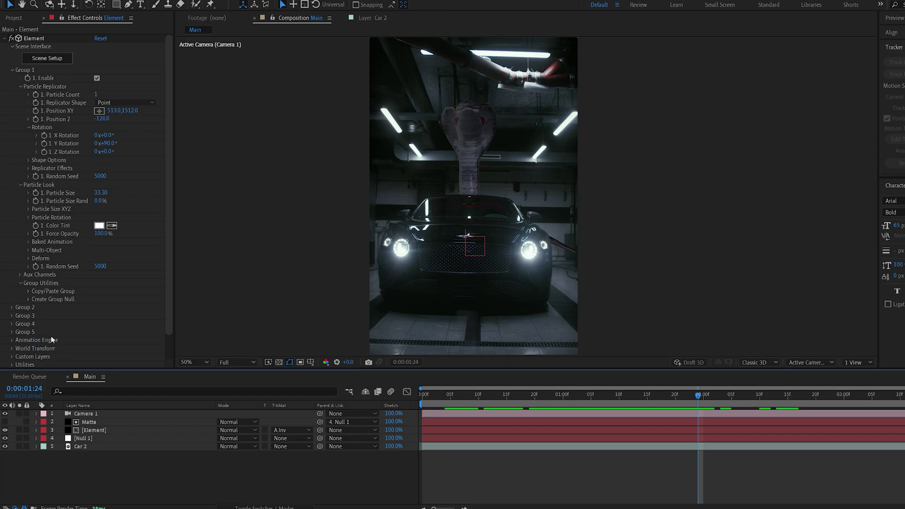
# Step: Enable ambient occlusion in Element's render settings and set the SSAO intensity to 10
pyautogui.scroll(-1, 88, 329)
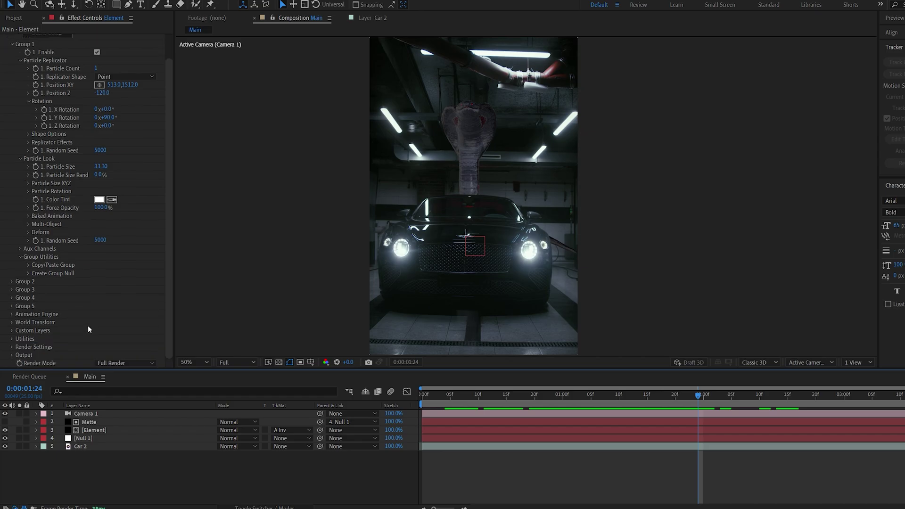
pyautogui.click(11, 347)
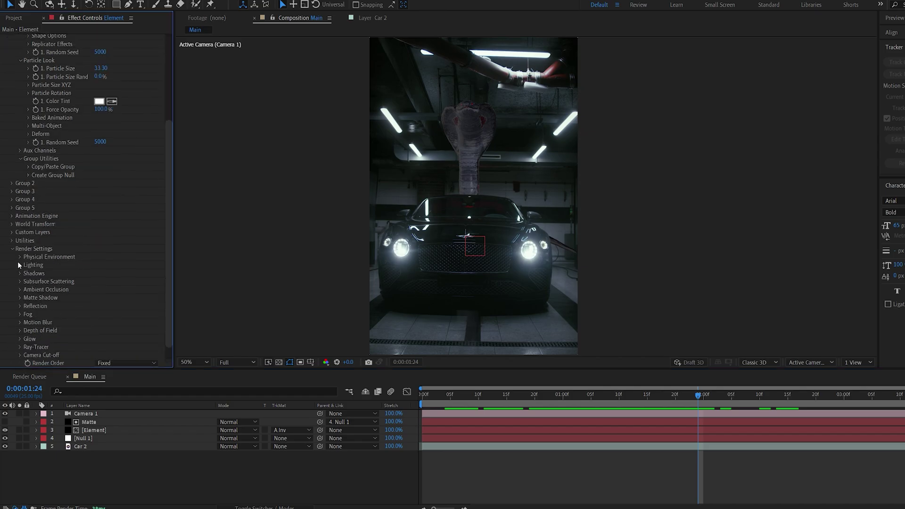
pyautogui.click(19, 290)
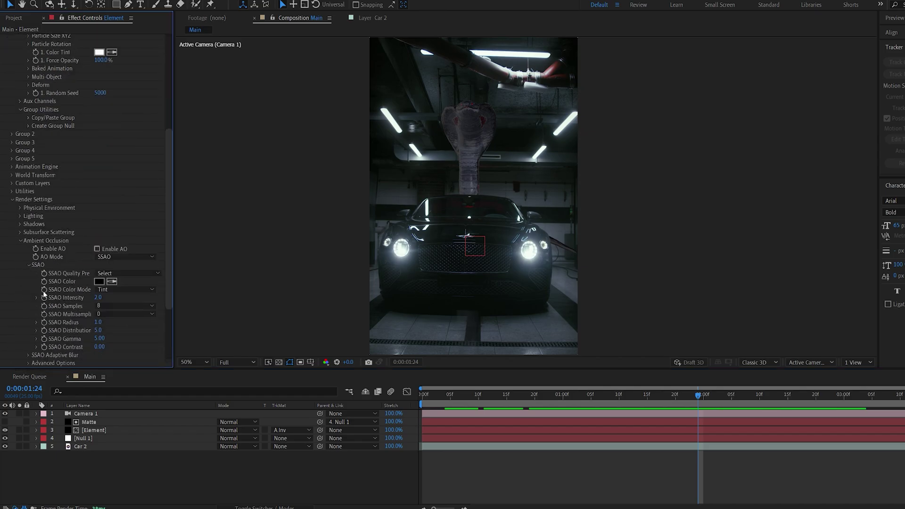
pyautogui.click(97, 249)
pyautogui.click(98, 298)
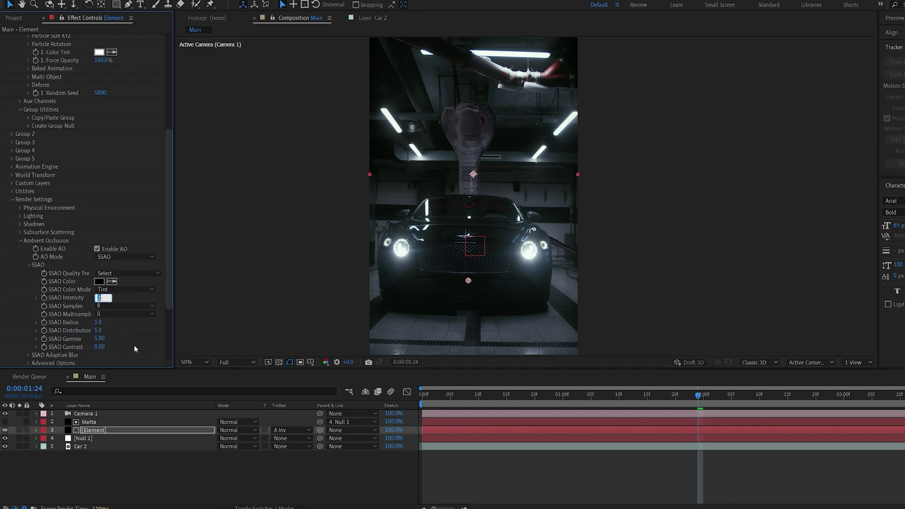
pyautogui.write('10')
# Step: Examine the ambient occlusion on the snake's body beside the car around 0:00:00:12
pyautogui.moveTo(556, 292); pyautogui.dragTo(562, 278)
pyautogui.moveTo(633, 395); pyautogui.dragTo(490, 394)
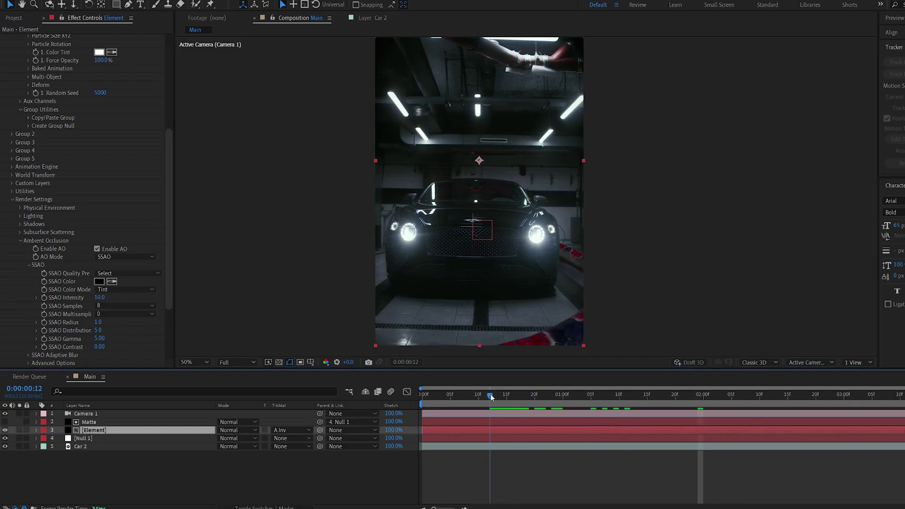
pyautogui.moveTo(577, 297); pyautogui.dragTo(530, 254)
pyautogui.scroll(2, 530, 255)
pyautogui.moveTo(505, 302); pyautogui.dragTo(542, 258)
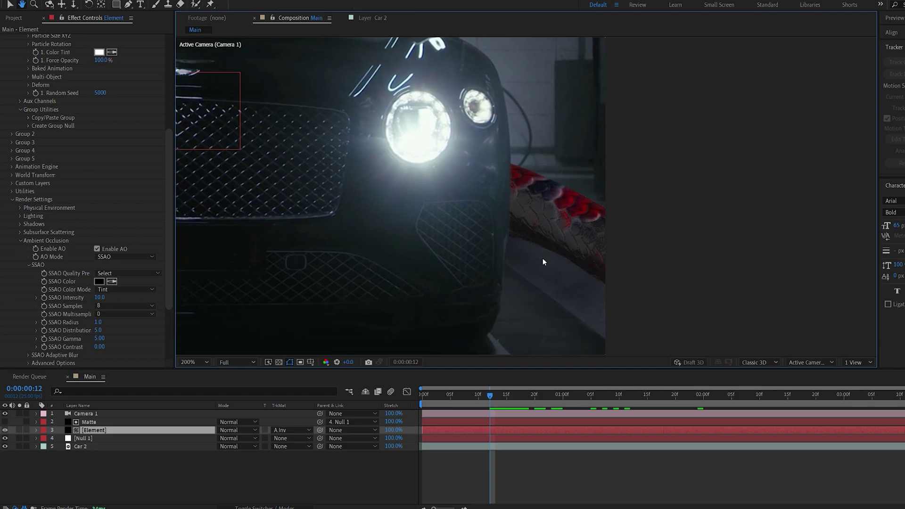
pyautogui.scroll(-2, 541, 258)
pyautogui.moveTo(393, 268); pyautogui.dragTo(403, 286)
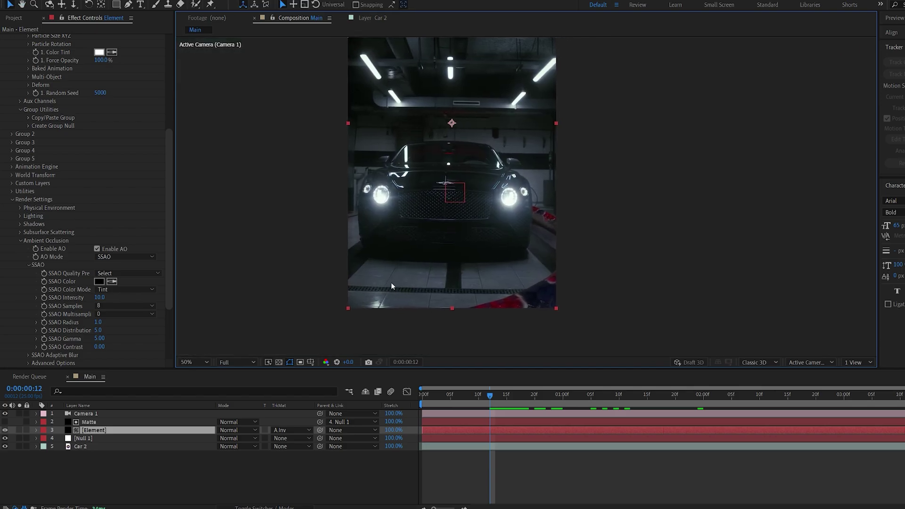
# Step: Override Element's physical environment with the Car 2 layer and set exposure to 1.11, gamma to 0.77 and lighting influence to 24%
pyautogui.click(19, 209)
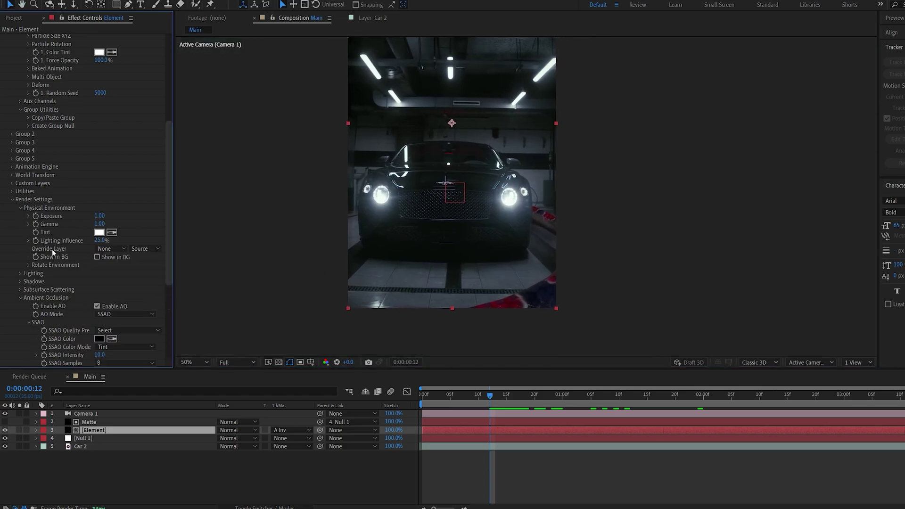
pyautogui.click(104, 249)
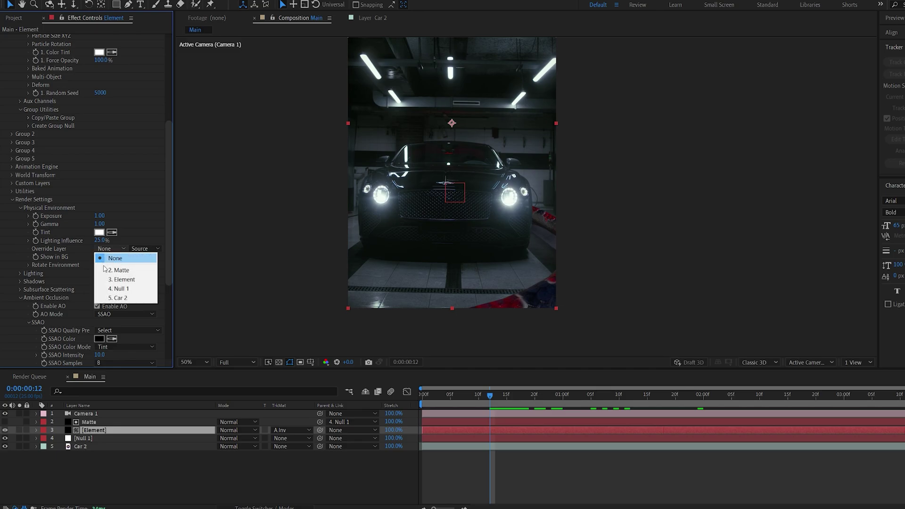
pyautogui.click(124, 299)
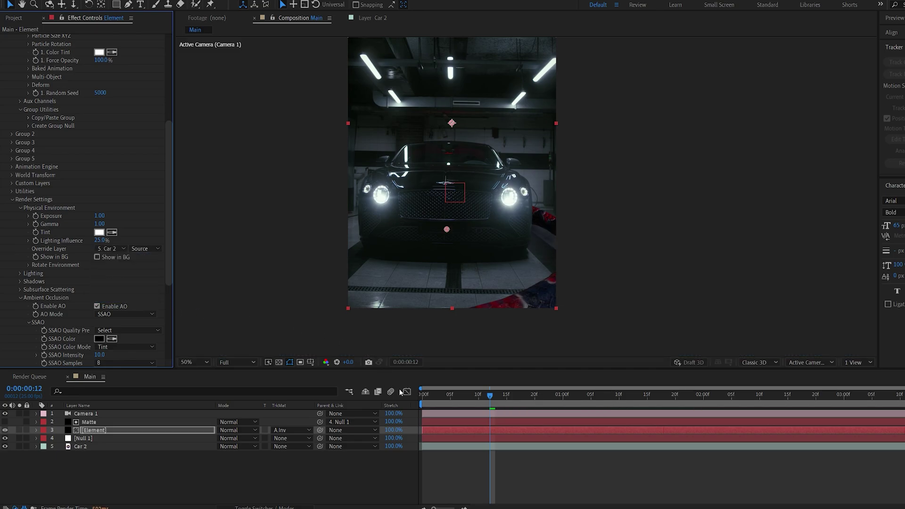
pyautogui.moveTo(502, 400); pyautogui.dragTo(687, 398)
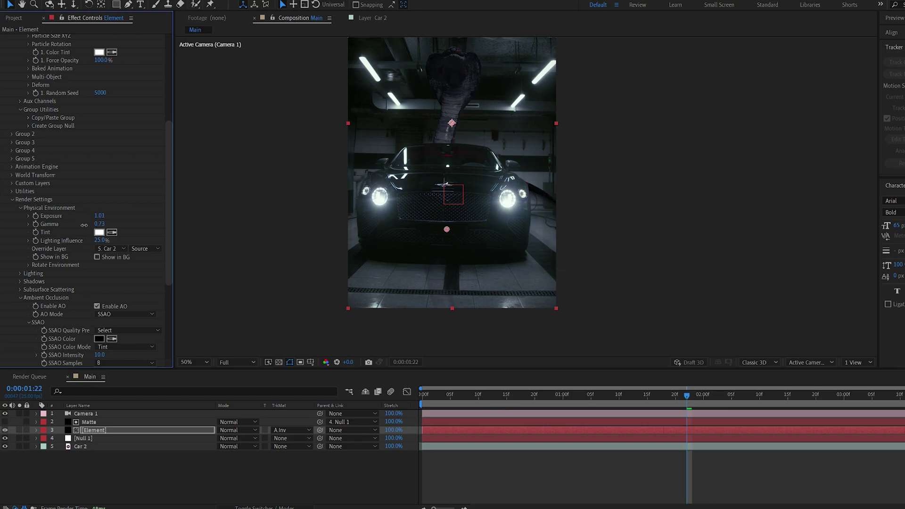
pyautogui.moveTo(95, 225); pyautogui.dragTo(97, 225)
# Step: Add the Cinema lighting preset in Element's render settings
pyautogui.click(19, 273)
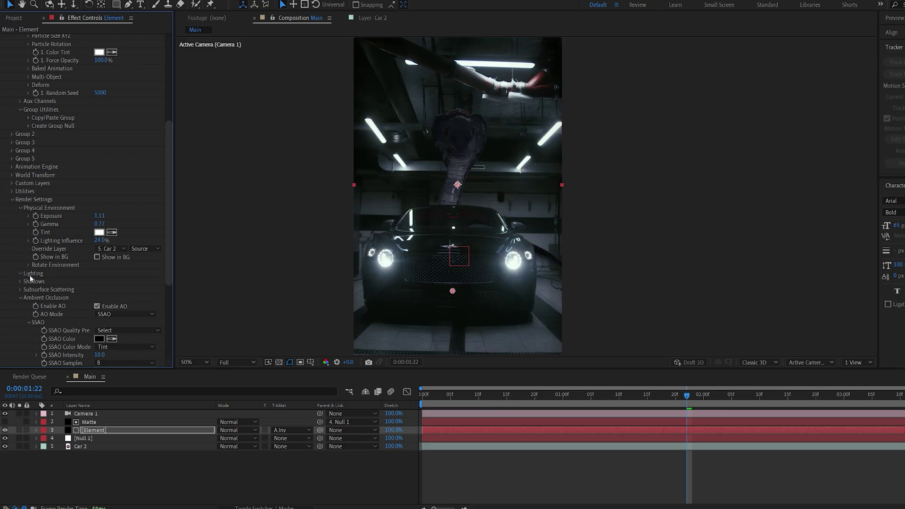
pyautogui.scroll(-2, 30, 275)
pyautogui.click(120, 255)
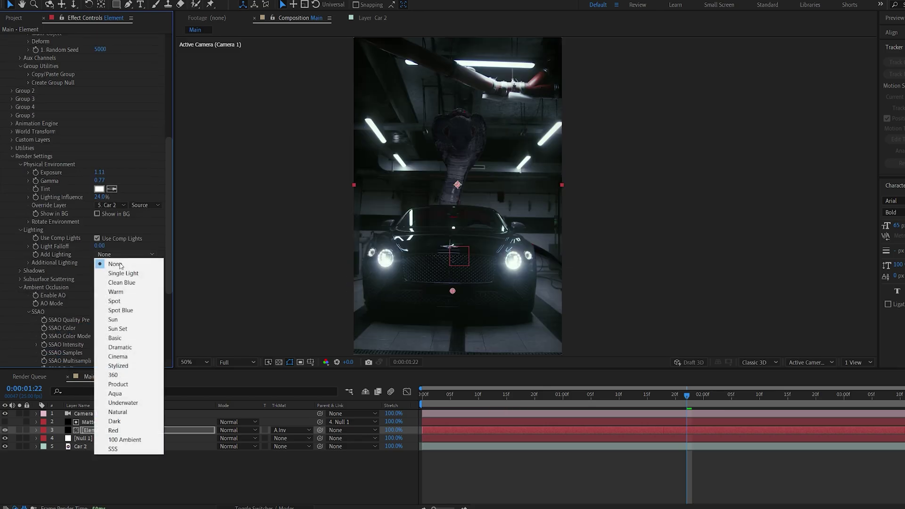
pyautogui.click(118, 357)
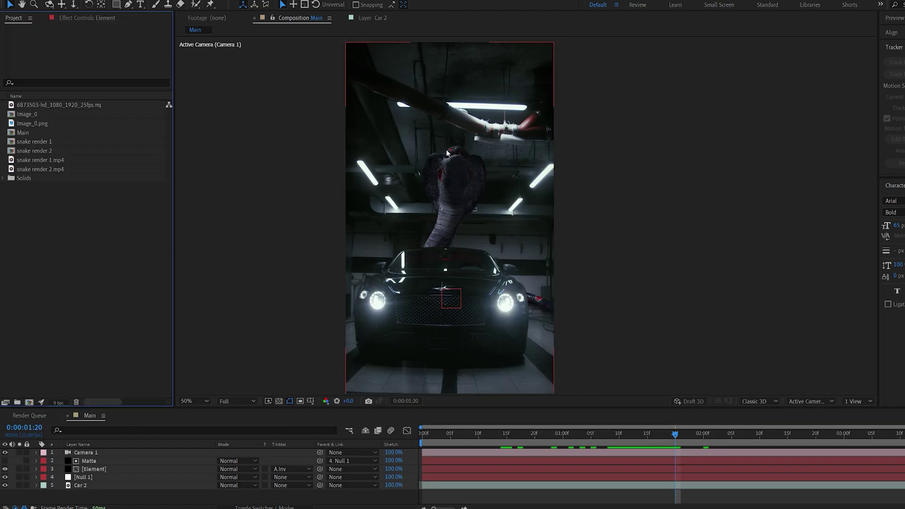
# Step: Inspect the Image_0.png snake texture and create a new composition from it
pyautogui.press('.')
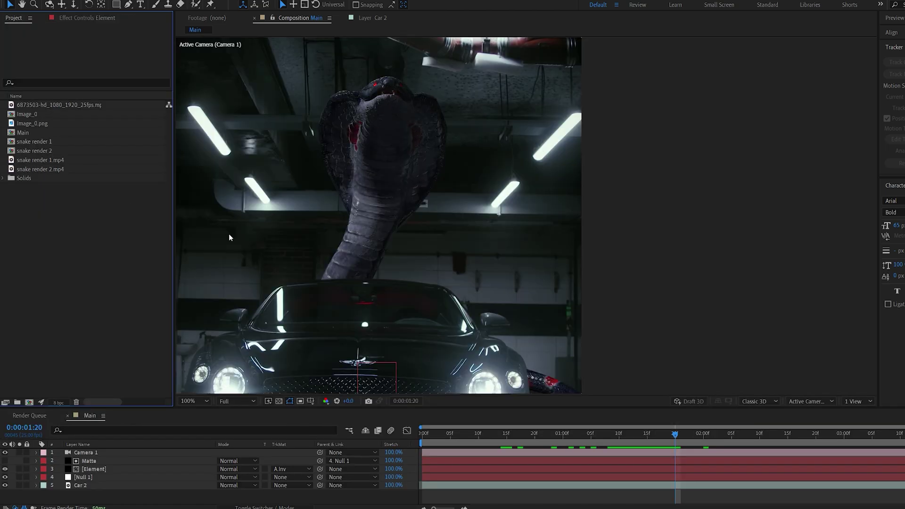
pyautogui.doubleClick(26, 124)
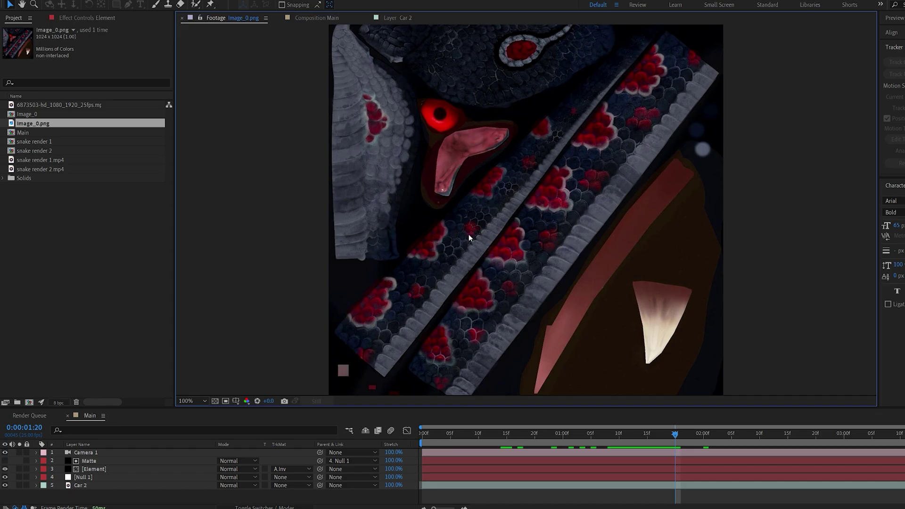
pyautogui.click(116, 285)
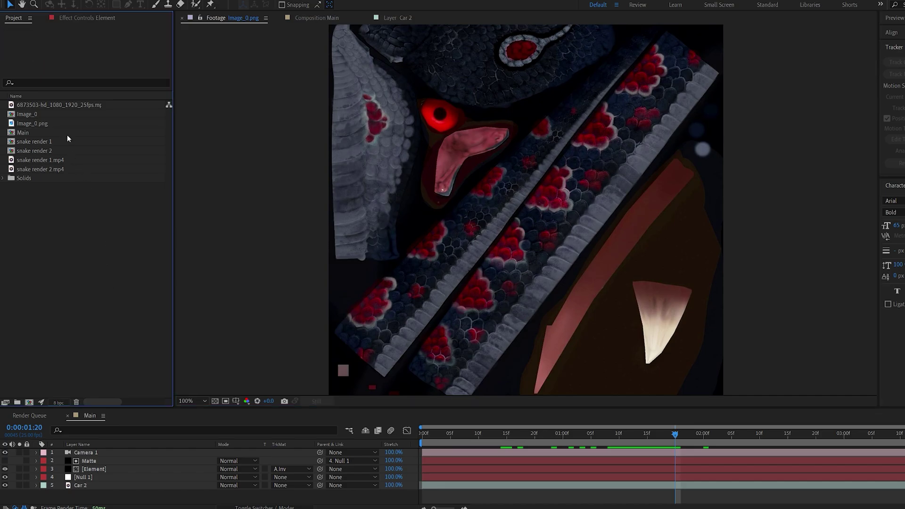
pyautogui.moveTo(27, 127); pyautogui.dragTo(31, 405)
pyautogui.scroll(2, 392, 297)
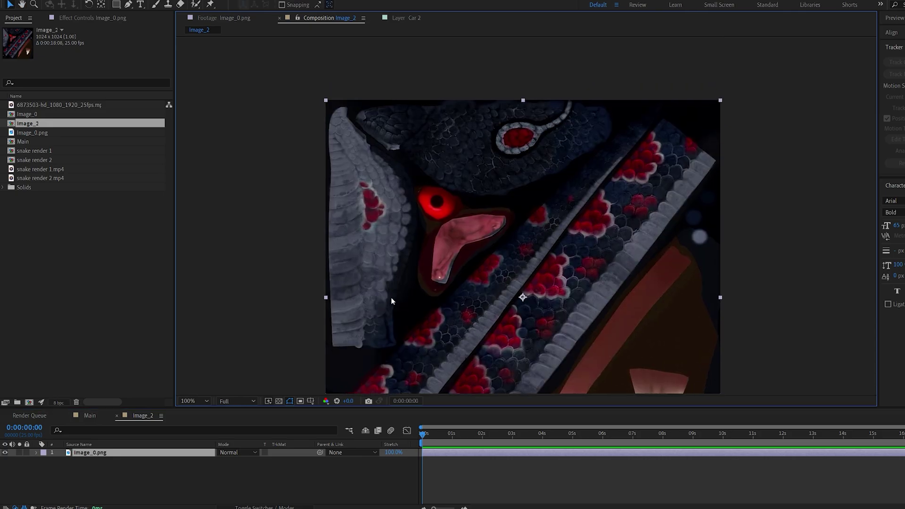
# Step: Draw a closed Pen mask around the red eye on the Image_0.png layer
pyautogui.click(128, 5)
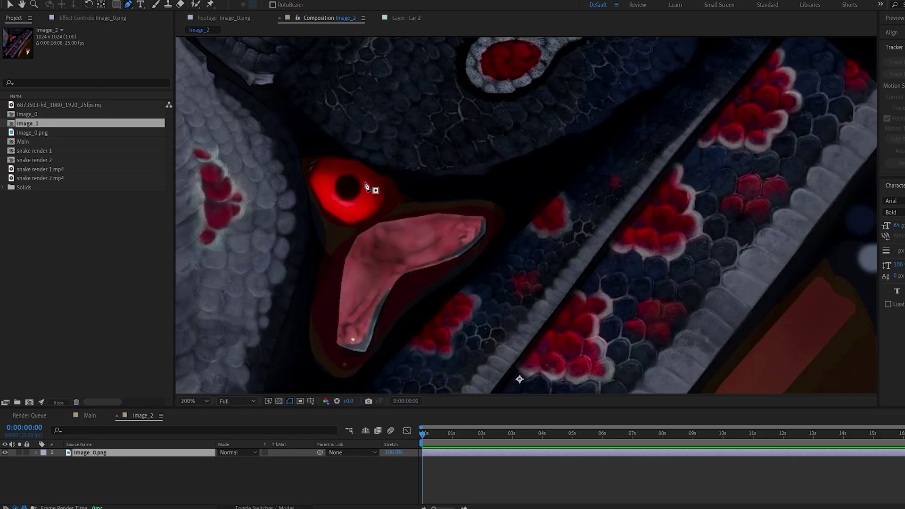
pyautogui.moveTo(352, 159); pyautogui.dragTo(344, 224)
pyautogui.click(321, 209)
pyautogui.click(309, 182)
pyautogui.moveTo(314, 155); pyautogui.dragTo(324, 152)
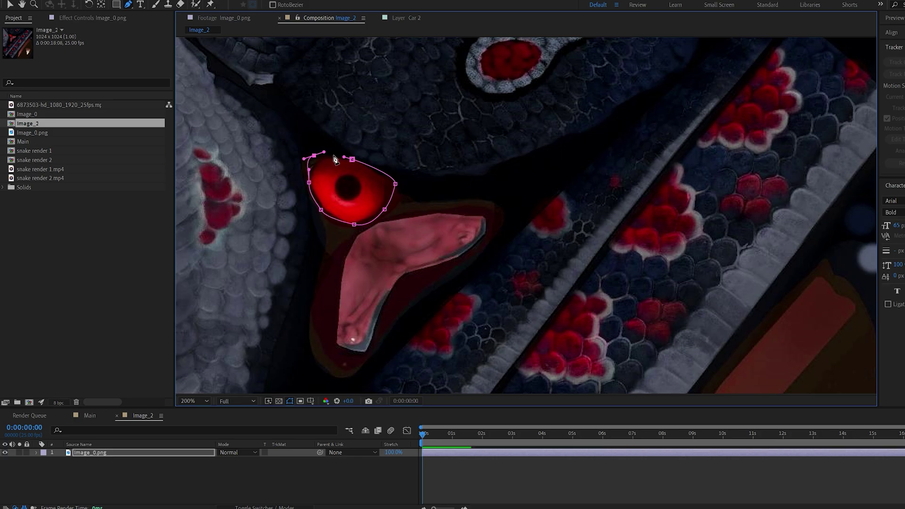
pyautogui.click(352, 160)
# Step: Create a 1024 x 1024 px black solid and place it beneath the masked eye layer
pyautogui.rightClick(148, 486)
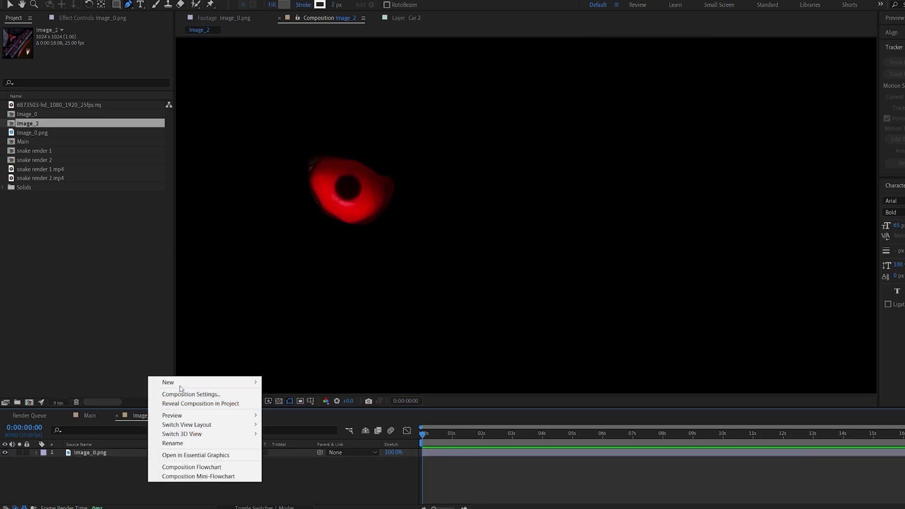
pyautogui.moveTo(189, 383)
pyautogui.click(303, 404)
pyautogui.click(201, 308)
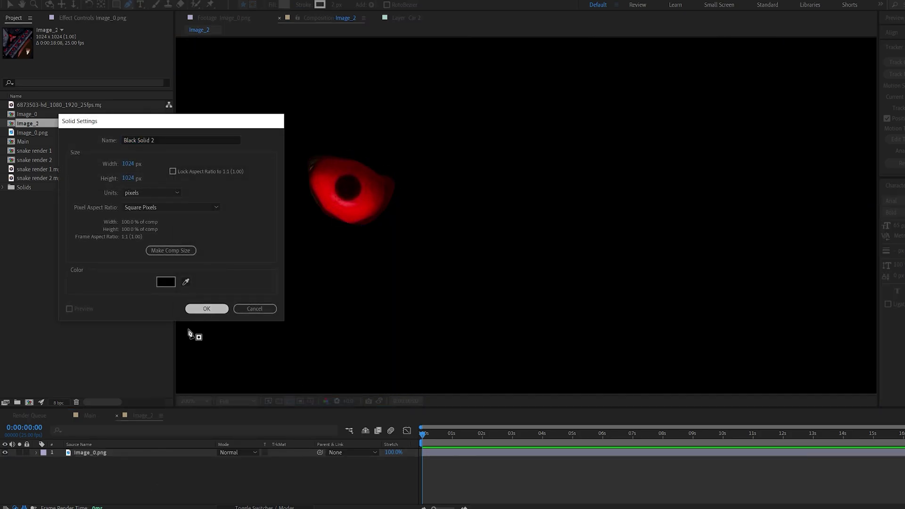
pyautogui.moveTo(92, 455); pyautogui.dragTo(108, 465)
# Step: Feather the eye mask on the Image_0.png layer by 10 pixels and check the isolated eye on black
pyautogui.click(108, 455)
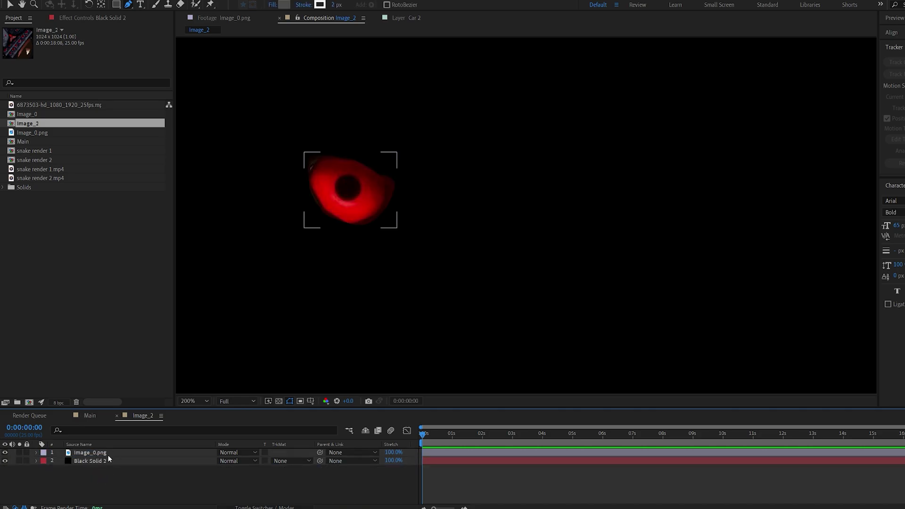
pyautogui.press('f')
pyautogui.click(232, 469)
pyautogui.write('10')
pyautogui.click(237, 489)
pyautogui.scroll(-1, 381, 279)
pyautogui.moveTo(390, 257)
pyautogui.mouseDown()
pyautogui.moveTo(372, 199)
pyautogui.moveTo(352, 188)
pyautogui.mouseUp()
pyautogui.press('g')
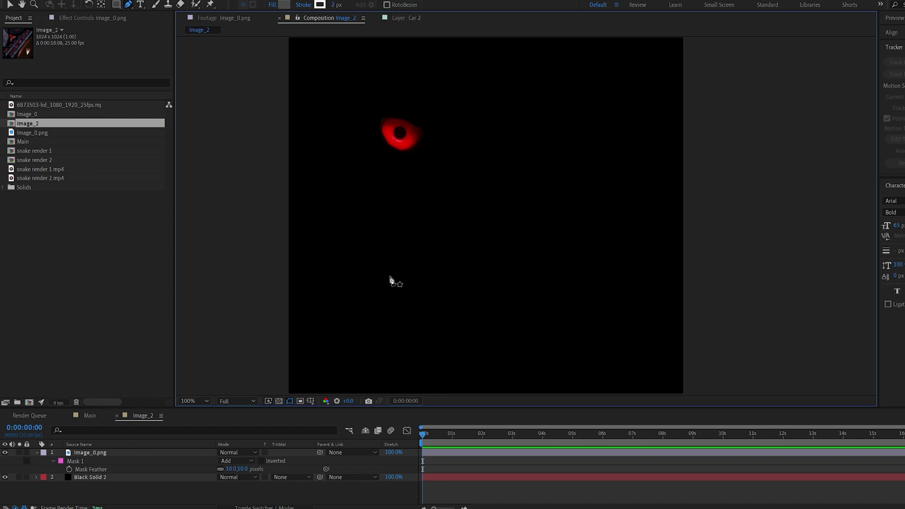
pyautogui.hotkey('ctrl', 'space')
pyautogui.click(399, 218)
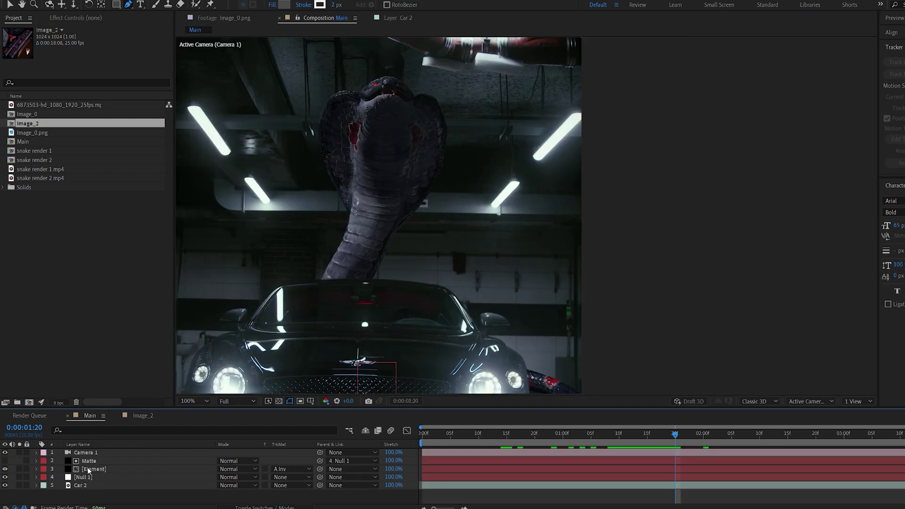
# Step: Open the Element scene from the Main composition and load the Eye image as Material_0's illumination texture
pyautogui.click(87, 468)
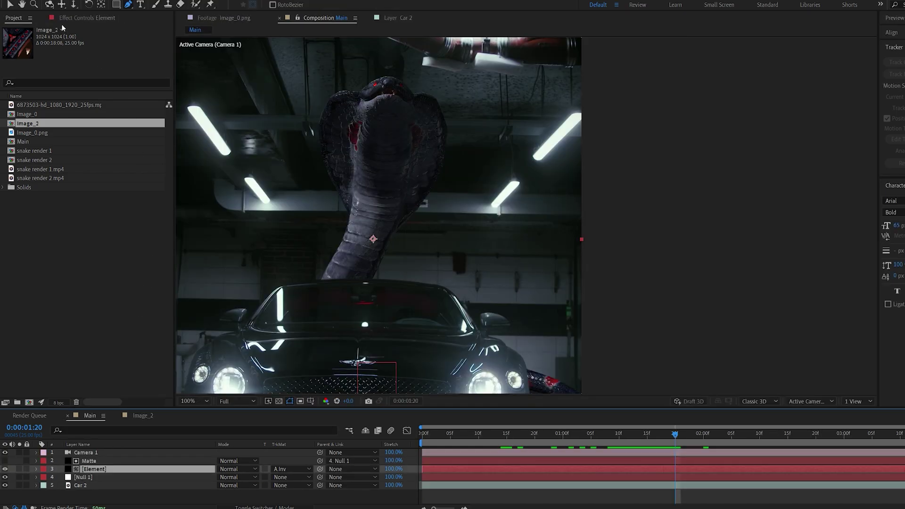
pyautogui.click(45, 58)
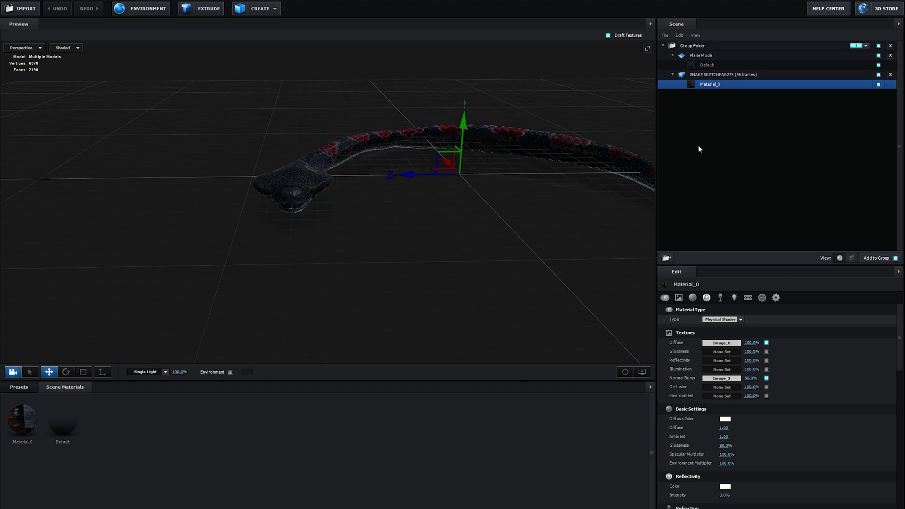
pyautogui.click(716, 371)
pyautogui.click(404, 280)
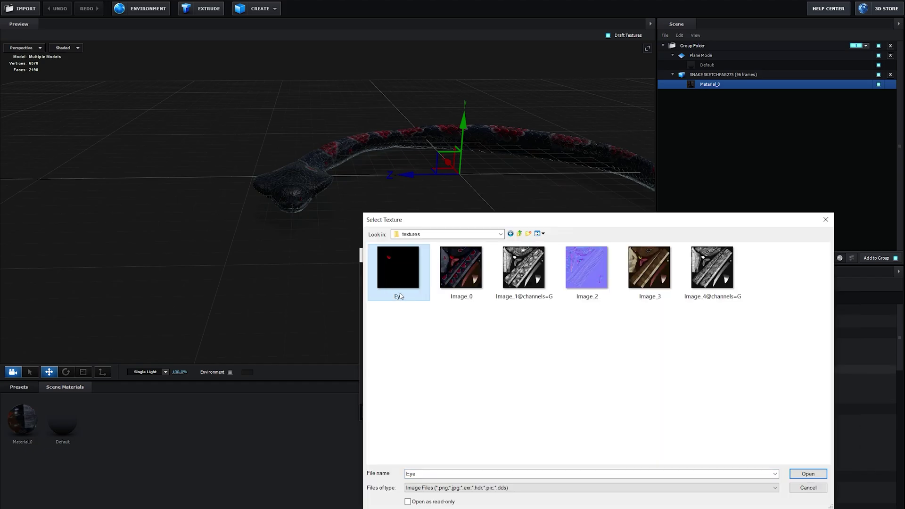
pyautogui.doubleClick(404, 278)
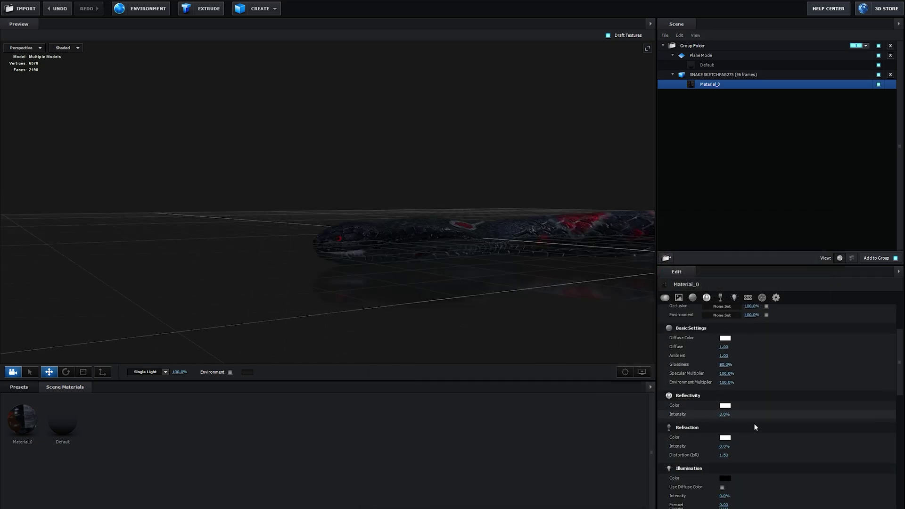
# Step: Set the illumination color of the snake's Material_0 to white
pyautogui.scroll(-1, 754, 425)
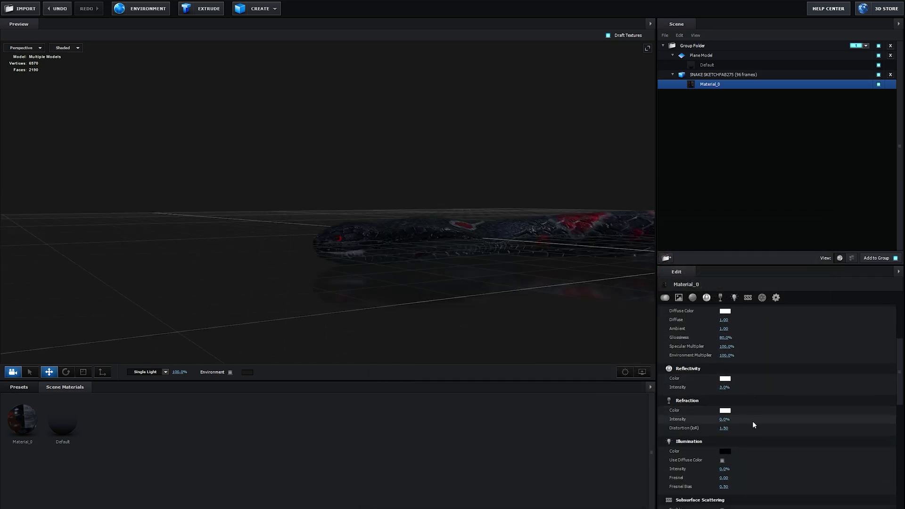
pyautogui.scroll(-2, 753, 420)
pyautogui.click(729, 398)
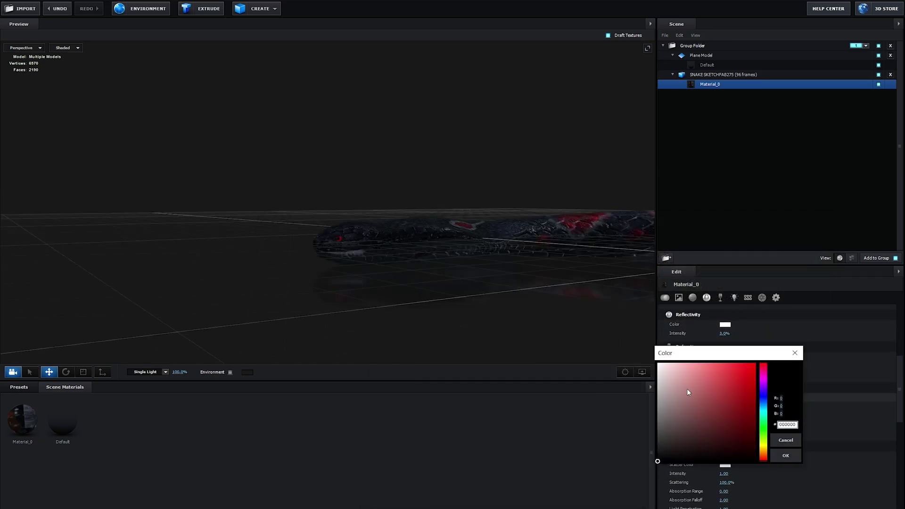
pyautogui.moveTo(687, 389); pyautogui.dragTo(658, 364)
pyautogui.click(778, 455)
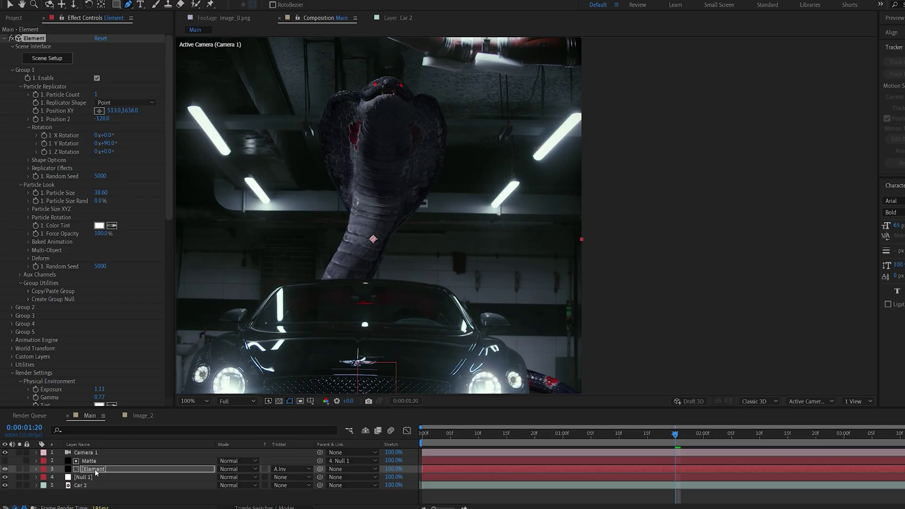
# Step: Duplicate the Matte and Element layers together and select only the upper Element copy
pyautogui.hotkey('ctrl', 'd')
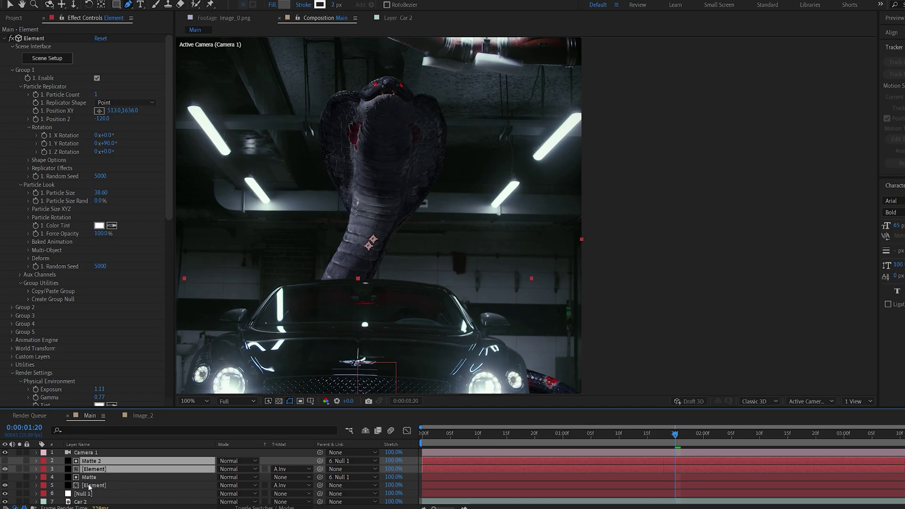
pyautogui.click(86, 478)
pyautogui.click(87, 470)
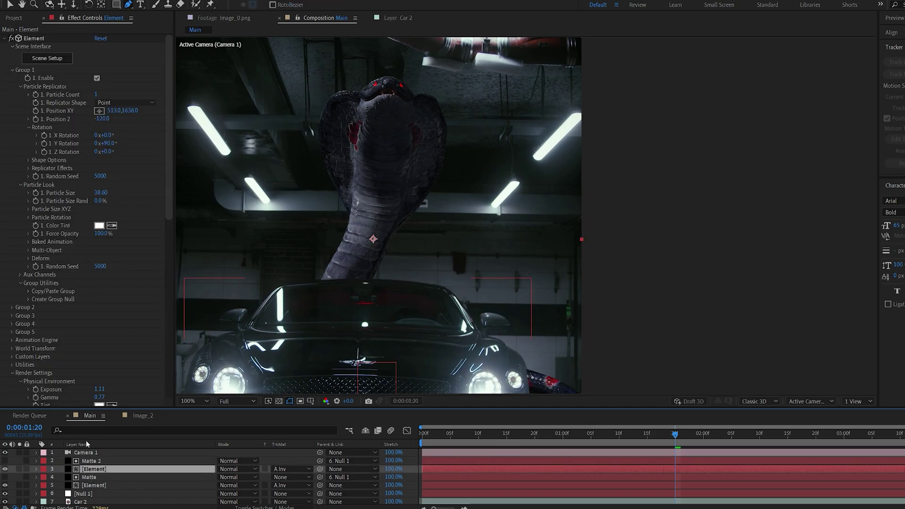
# Step: Set the upper Element layer's output to show only the Illumination pass
pyautogui.scroll(-10, 56, 312)
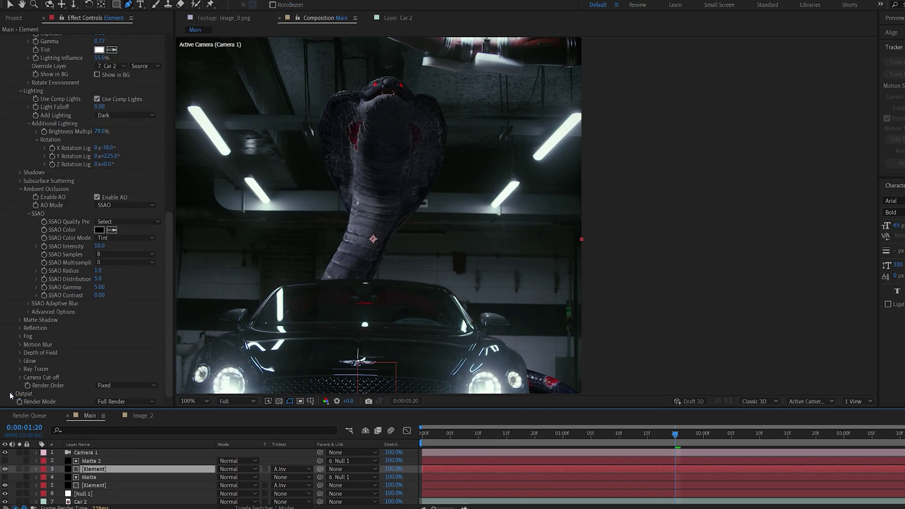
pyautogui.click(12, 394)
pyautogui.scroll(-5, 18, 384)
pyautogui.click(107, 270)
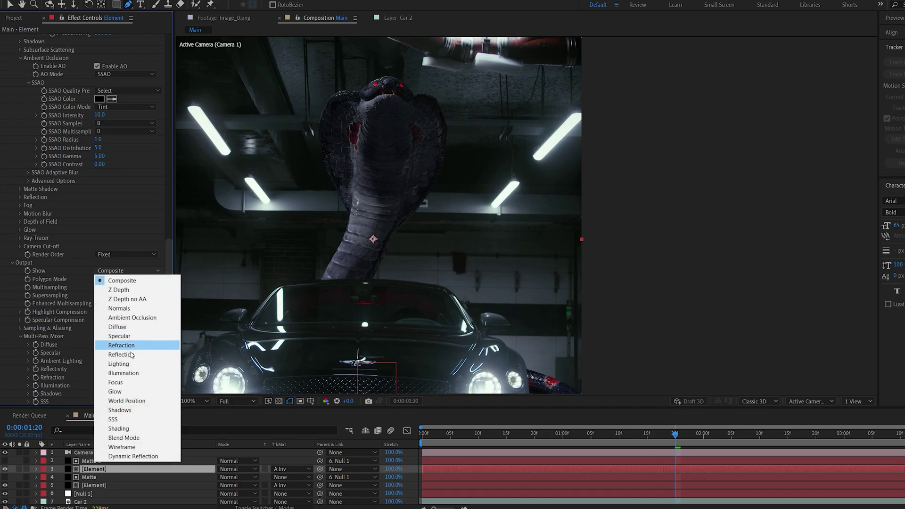
pyautogui.click(128, 374)
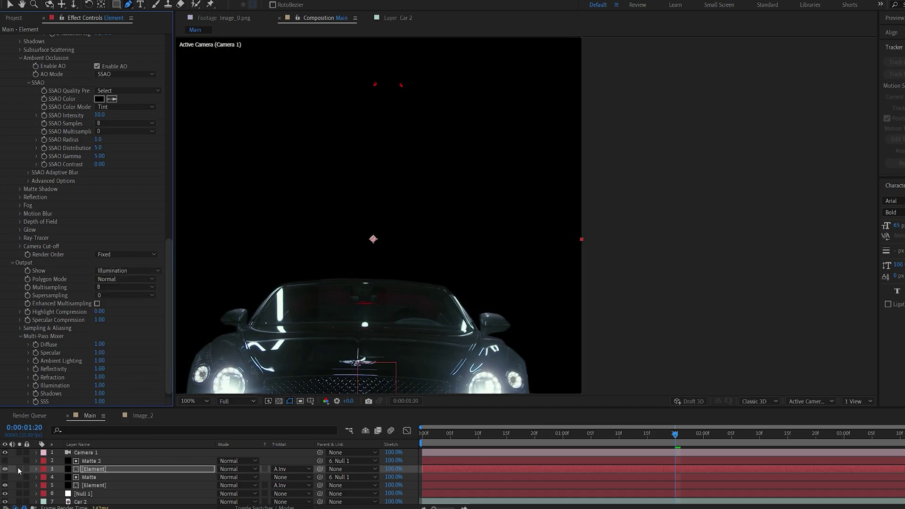
# Step: Solo the illumination Element layer to check the eyes at different frames, and apply the Deep Glow effect to it
pyautogui.click(19, 469)
pyautogui.moveTo(287, 162); pyautogui.dragTo(327, 194)
pyautogui.press('g')
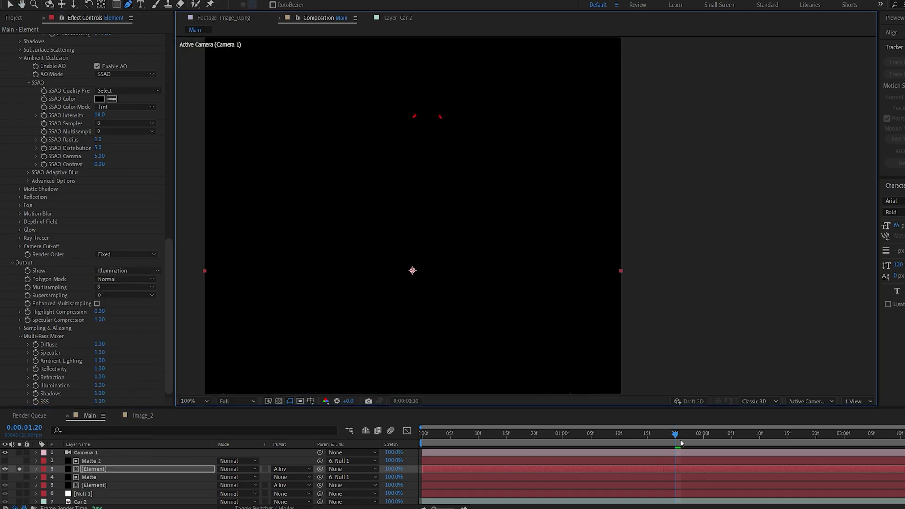
pyautogui.moveTo(675, 435); pyautogui.dragTo(598, 440)
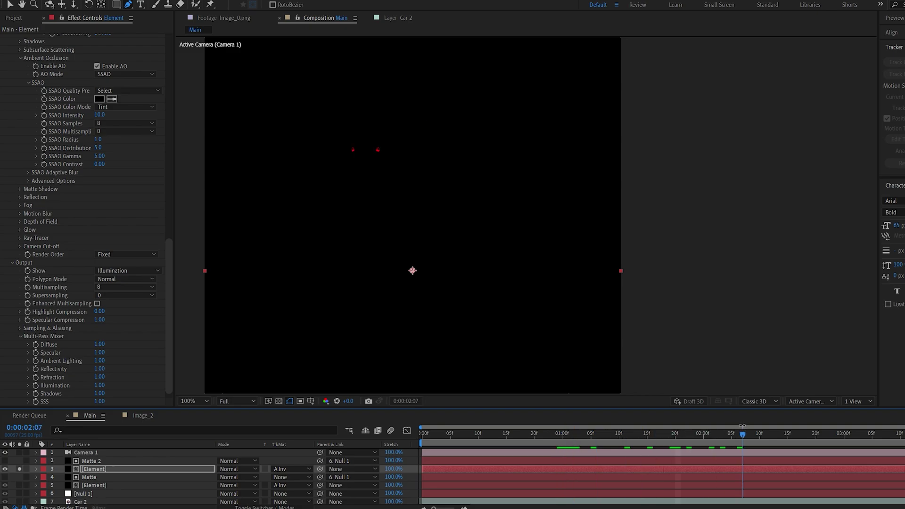
pyautogui.hotkey('ctrl', 'space')
pyautogui.write('deep')
pyautogui.click(233, 422)
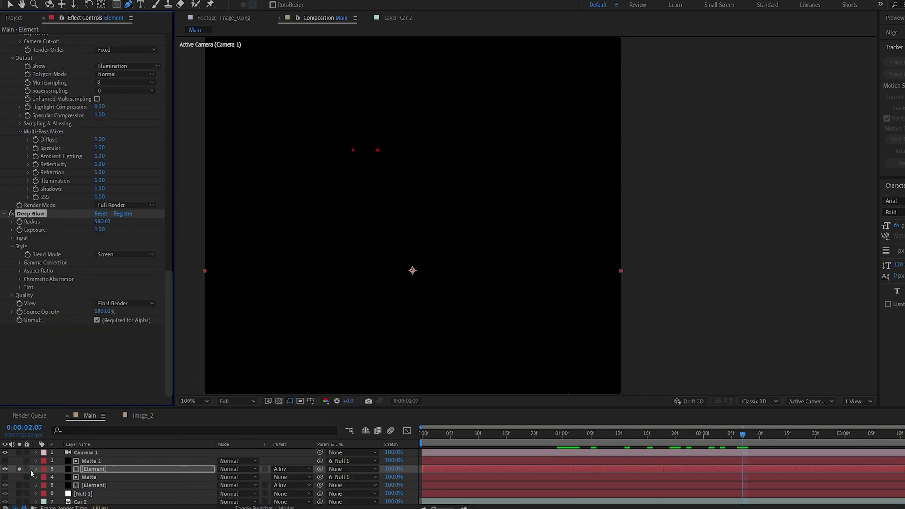
# Step: Unsolo the glowing Element layer and set its blend mode to Add
pyautogui.press('v')
pyautogui.click(20, 470)
pyautogui.click(229, 470)
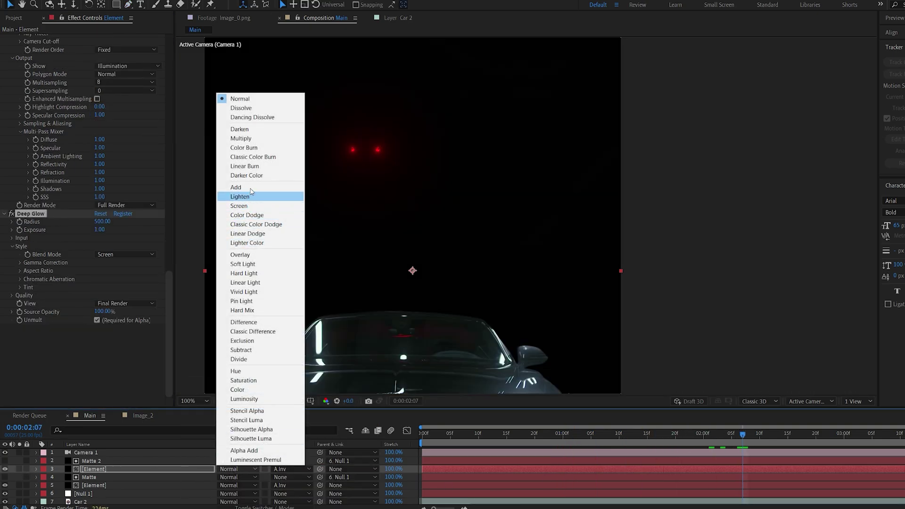
pyautogui.click(242, 187)
# Step: Show the glow layer's opacity property and preview the Main composition from 0:00:01:08 to check the glowing eyes
pyautogui.moveTo(689, 432); pyautogui.dragTo(653, 433)
pyautogui.hotkey('alt', 'shift', 't')
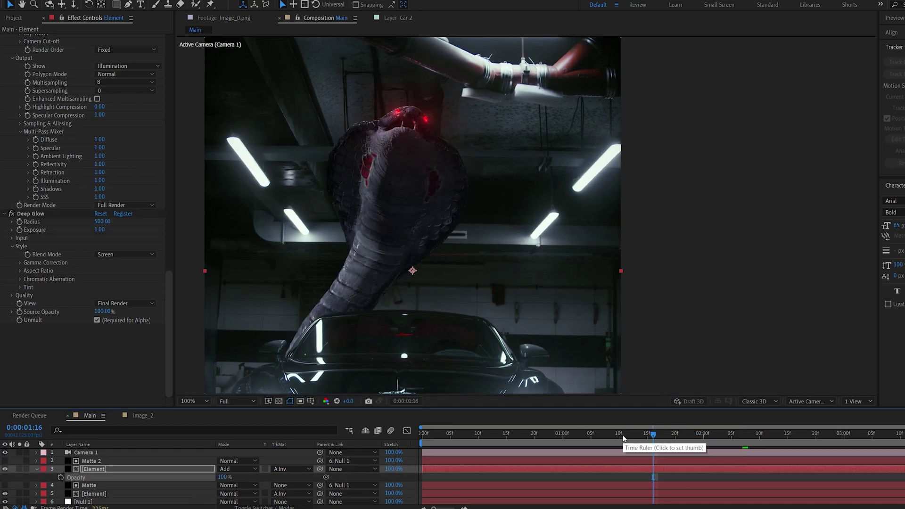
pyautogui.click(141, 415)
pyautogui.click(91, 415)
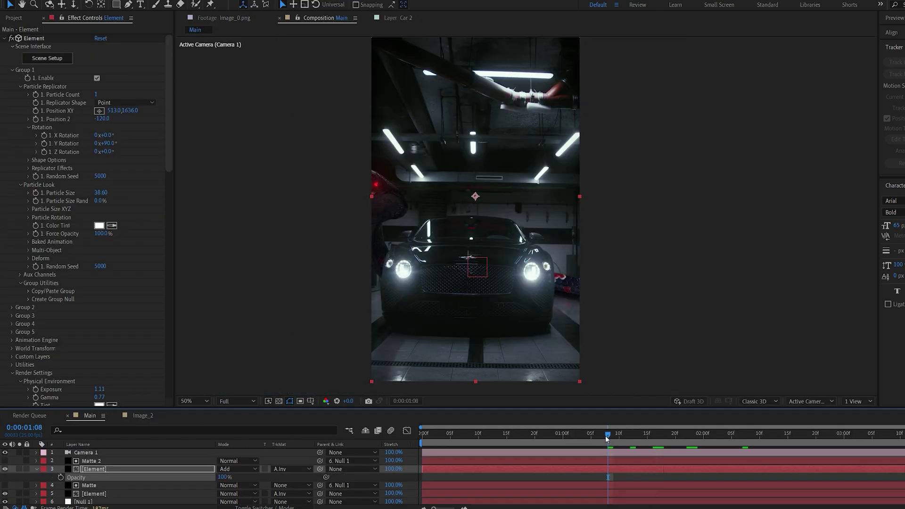
pyautogui.press('space')
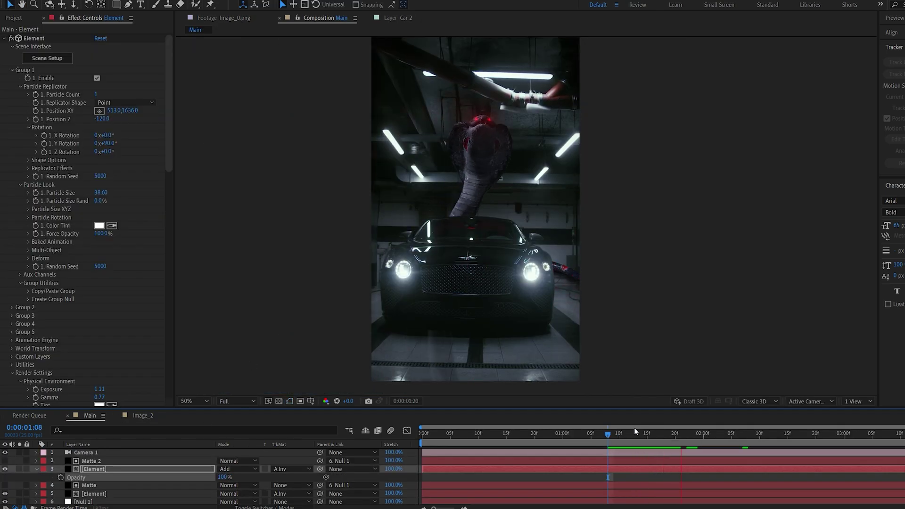